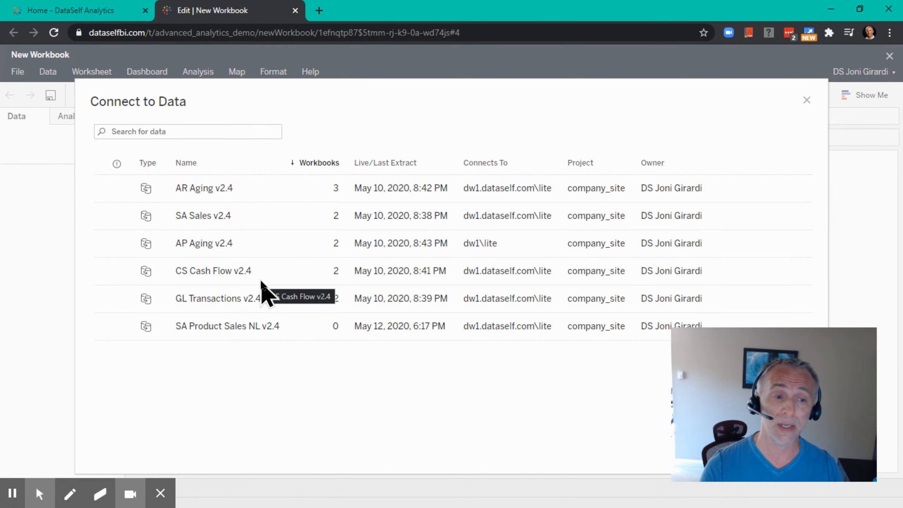
- Connect the new workbook to the SA Sales v2.4 data source
left_click(192, 221)
left_click_drag(768, 363, 600, 340)
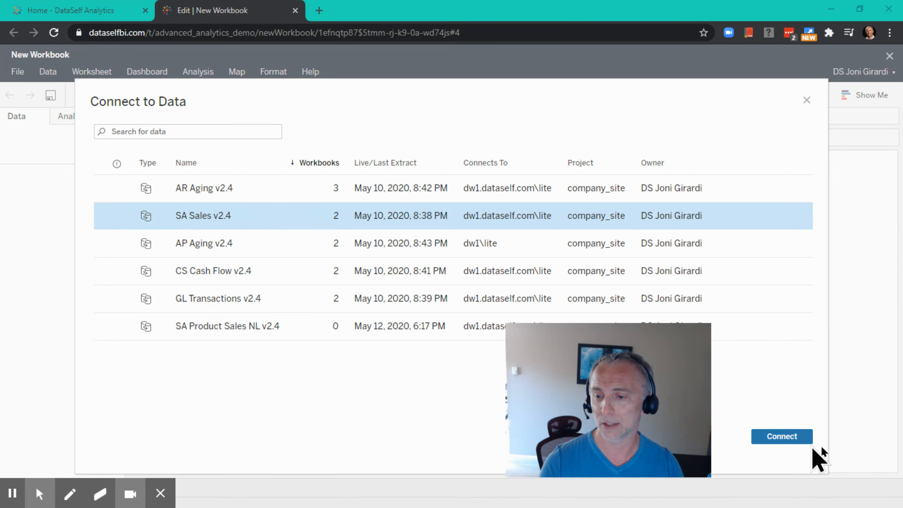
left_click(781, 436)
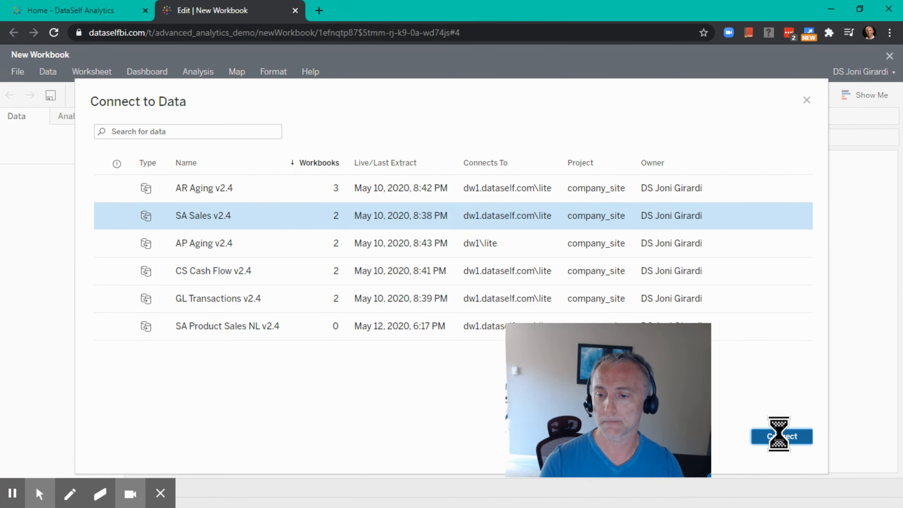
left_click_drag(610, 346, 785, 367)
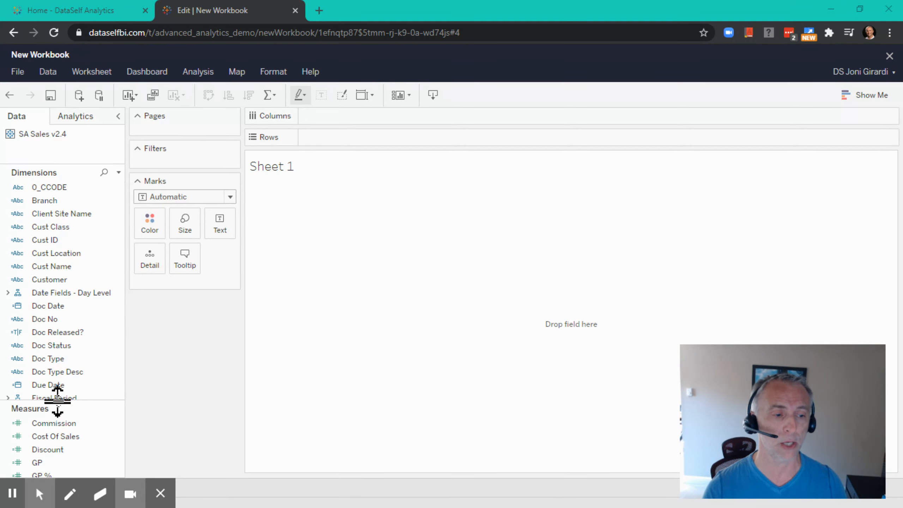
- List each Customer in rows with summed Sales as the values, and sort the customers by descending sales
left_click_drag(59, 399, 60, 364)
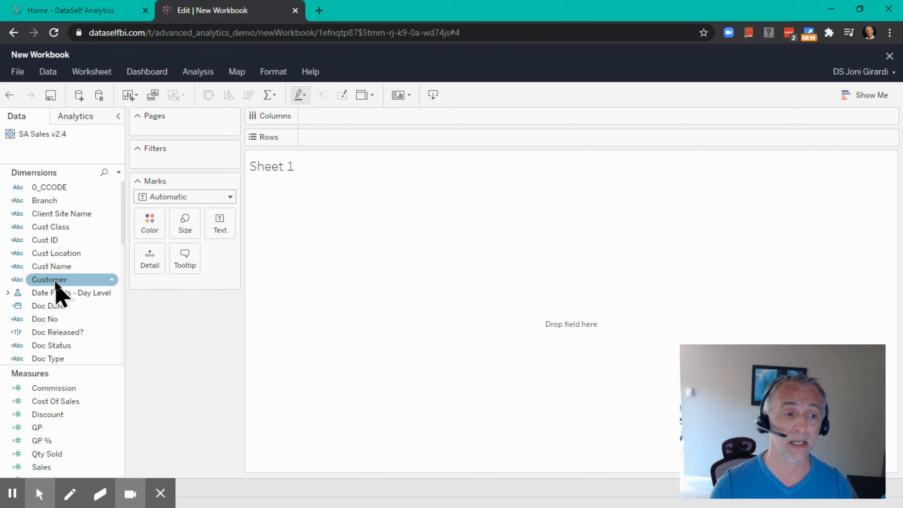
left_click_drag(56, 283, 325, 139)
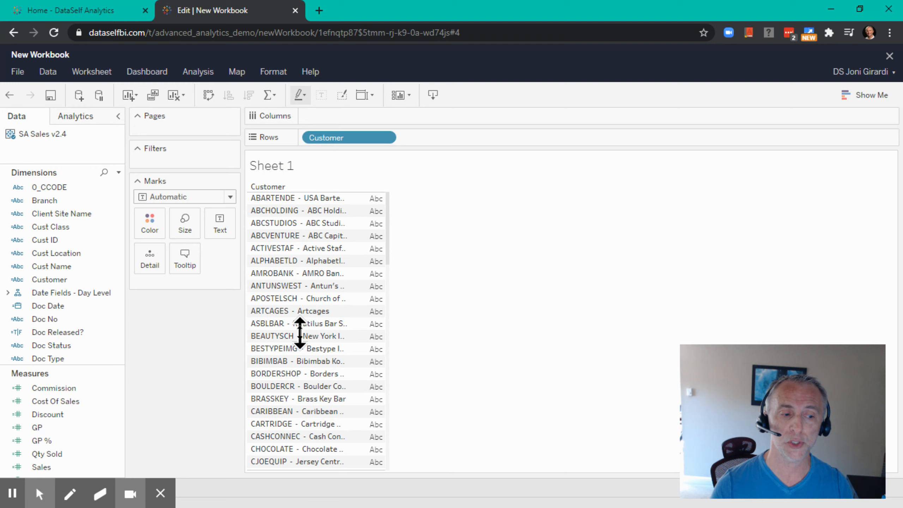
left_click(42, 467)
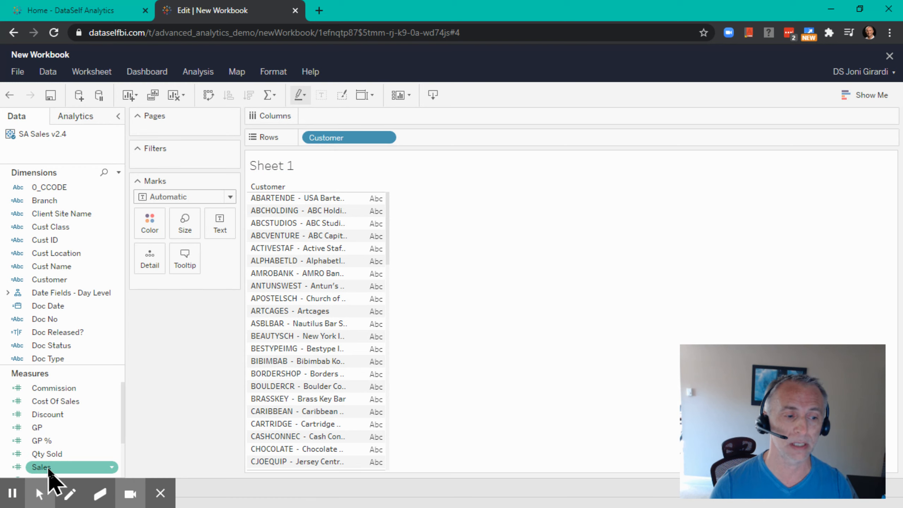
left_click_drag(42, 466, 362, 320)
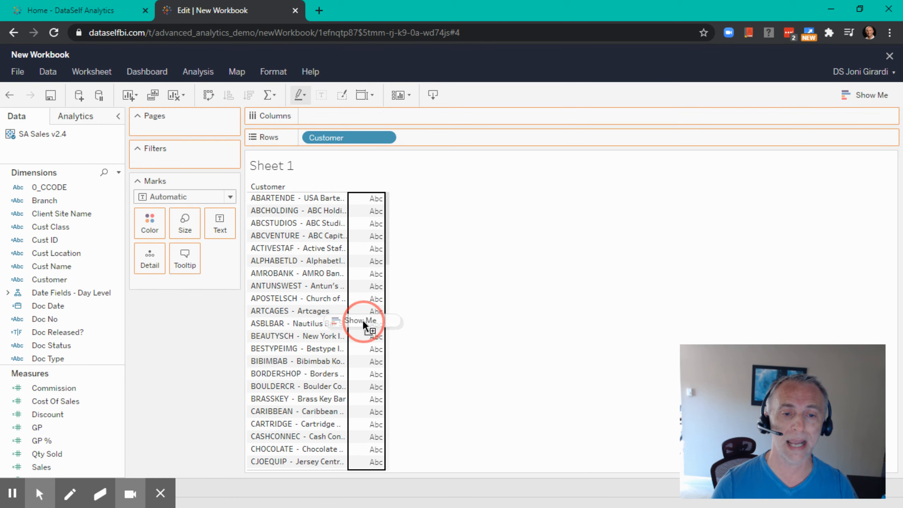
left_click_drag(372, 248, 370, 305)
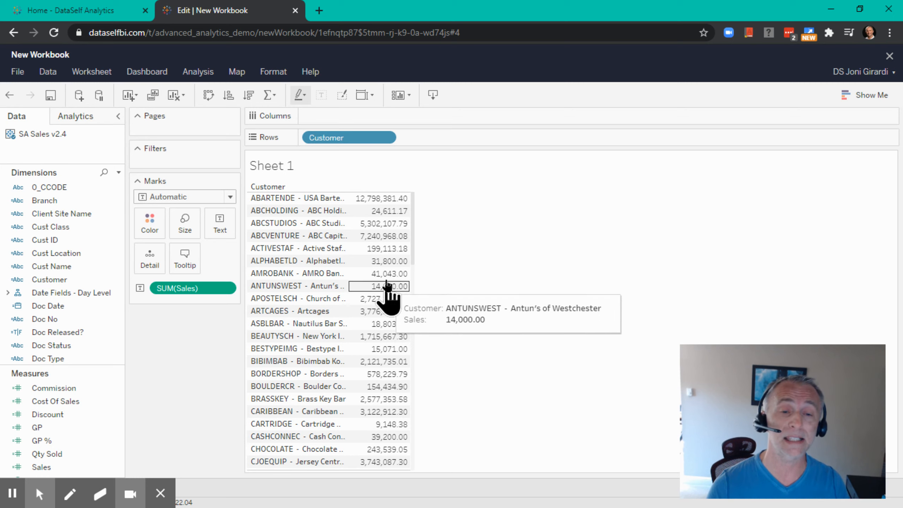
left_click(249, 95)
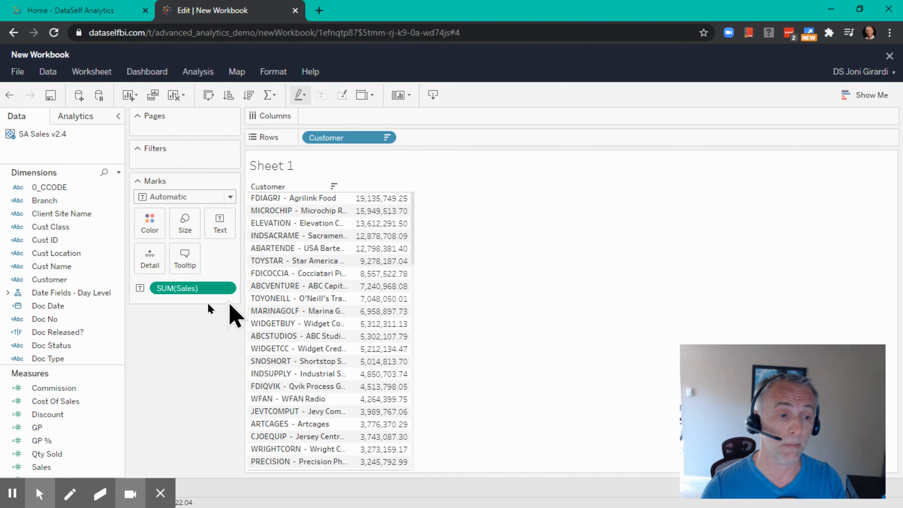
- Split the customer sales table into yearly columns using Doc Date
left_click(45, 307)
left_click_drag(39, 309, 354, 120)
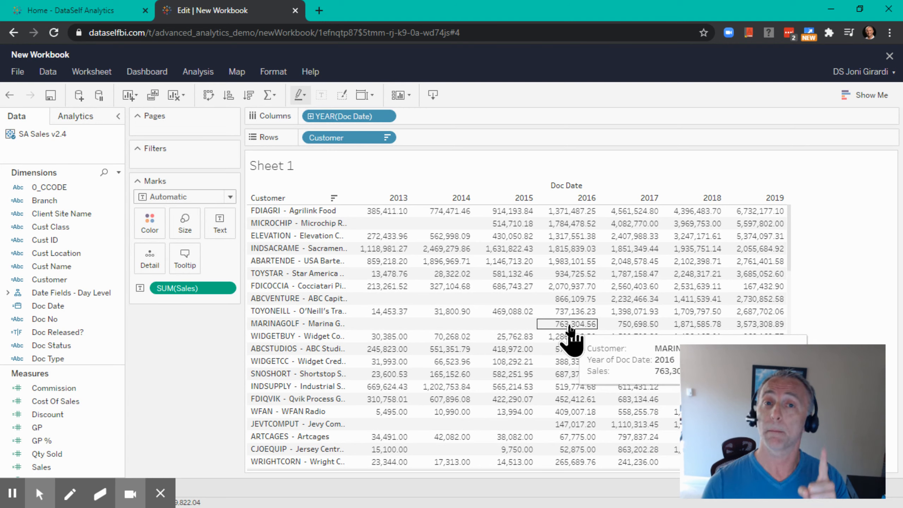
- Drill the Doc Date columns down to quarters and months, and collapse them back to years
left_click(310, 116)
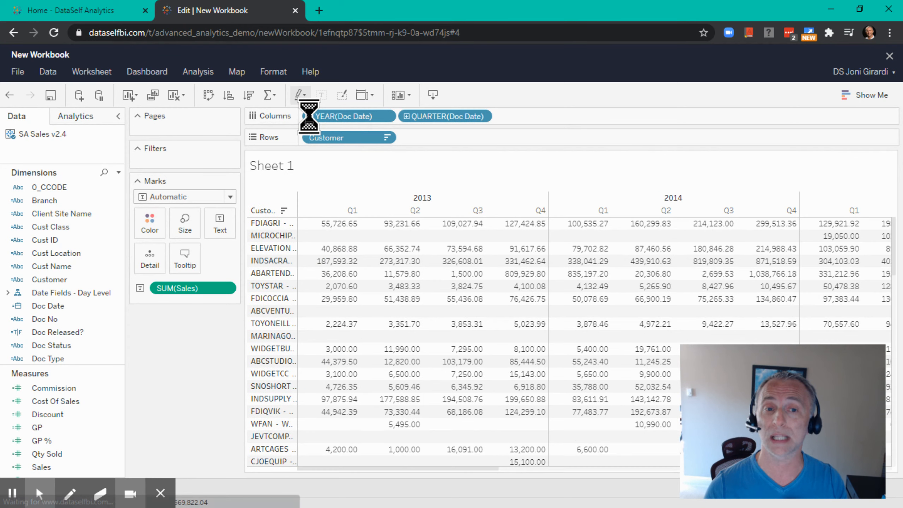
left_click(406, 116)
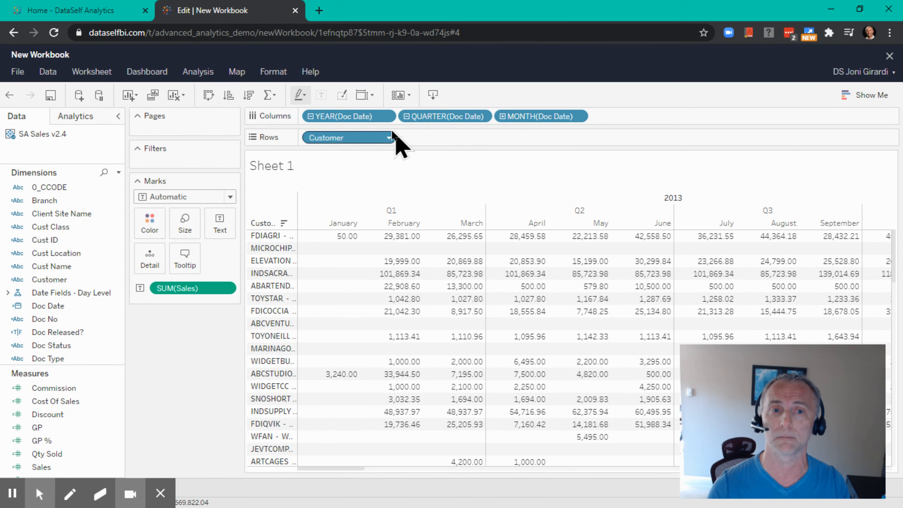
left_click(311, 118)
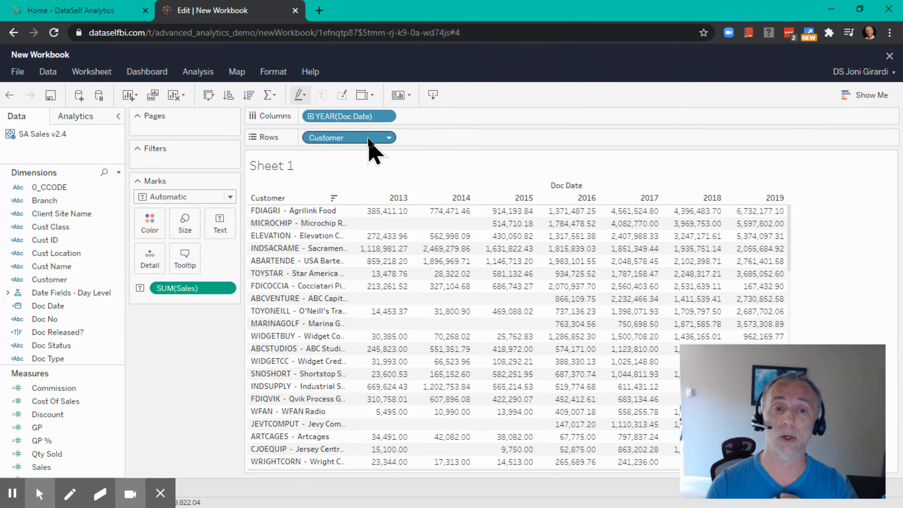
- Show a filter for the year of Doc Date and exclude 2013 through 2017, keeping only 2018 and 2019
left_click(389, 117)
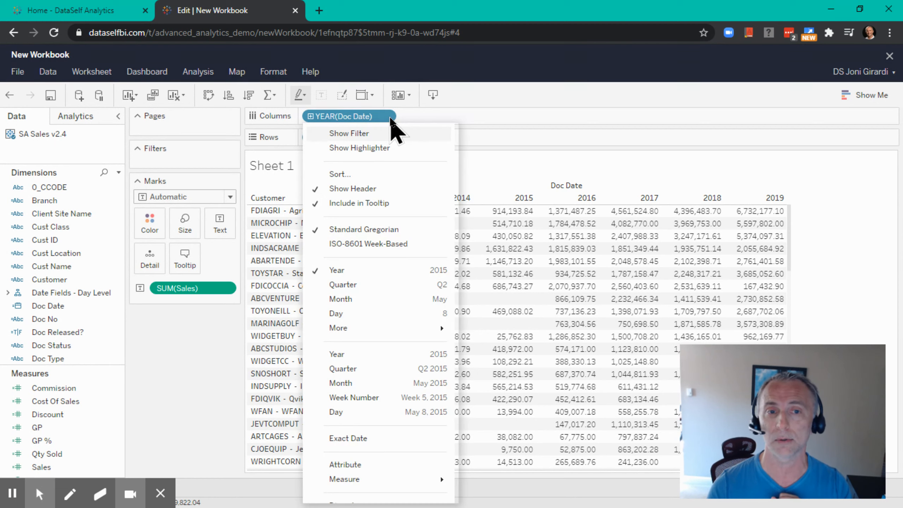
left_click(352, 133)
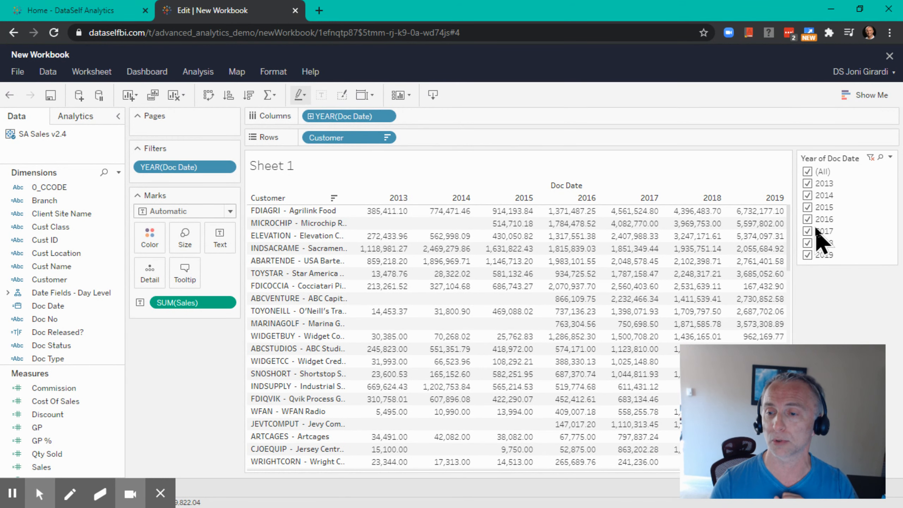
left_click(808, 231)
left_click(807, 219)
left_click(807, 207)
left_click(807, 195)
left_click(807, 183)
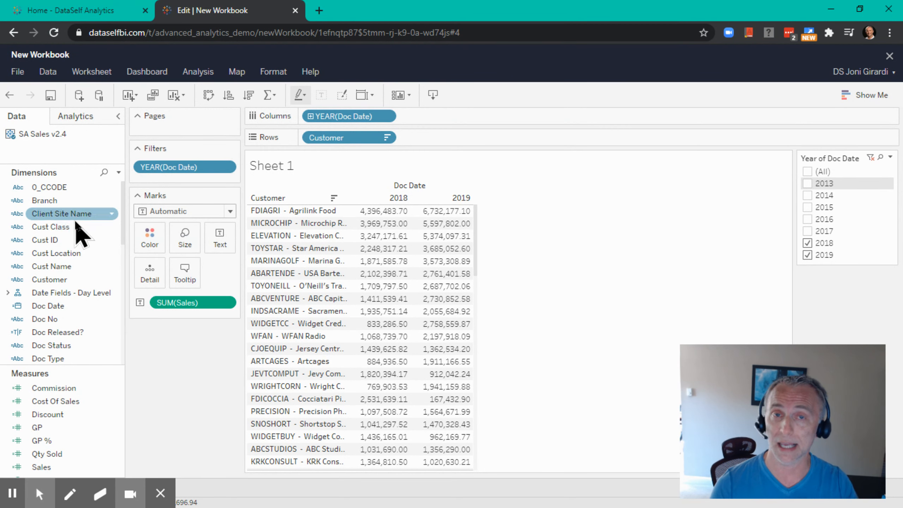
- Break each customer's sales down by Product by adding that field to the rows after Customer
scroll(73, 228, "down", 6)
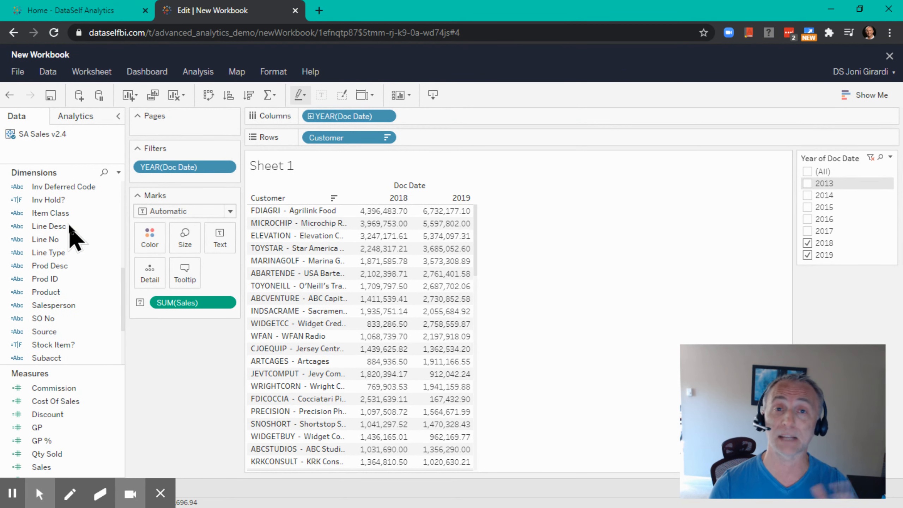
scroll(16, 214, "down", 2)
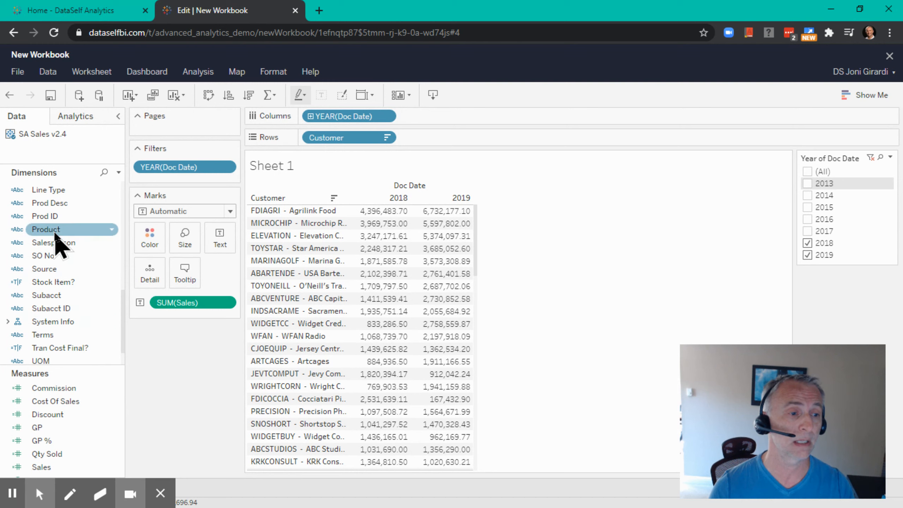
left_click_drag(45, 228, 412, 137)
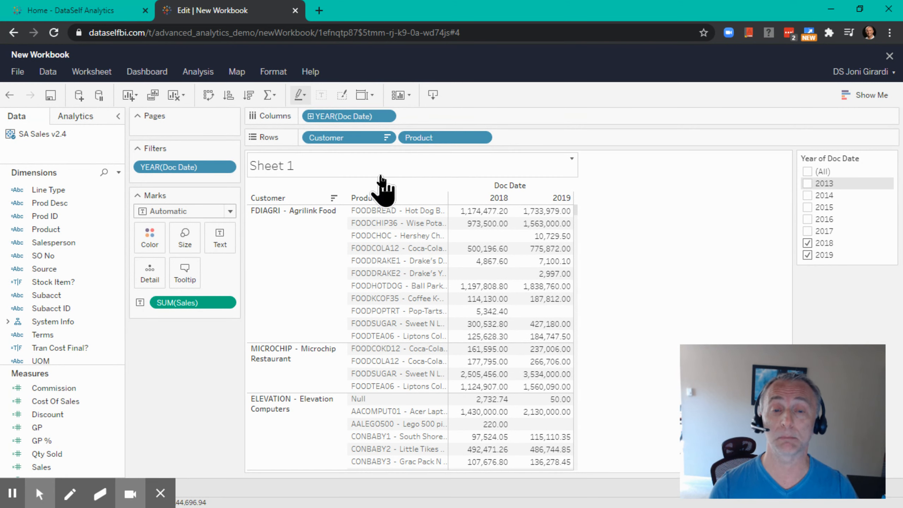
- Try grouping the rows by Product before Customer, and undo the reordering
left_click_drag(336, 138, 556, 136)
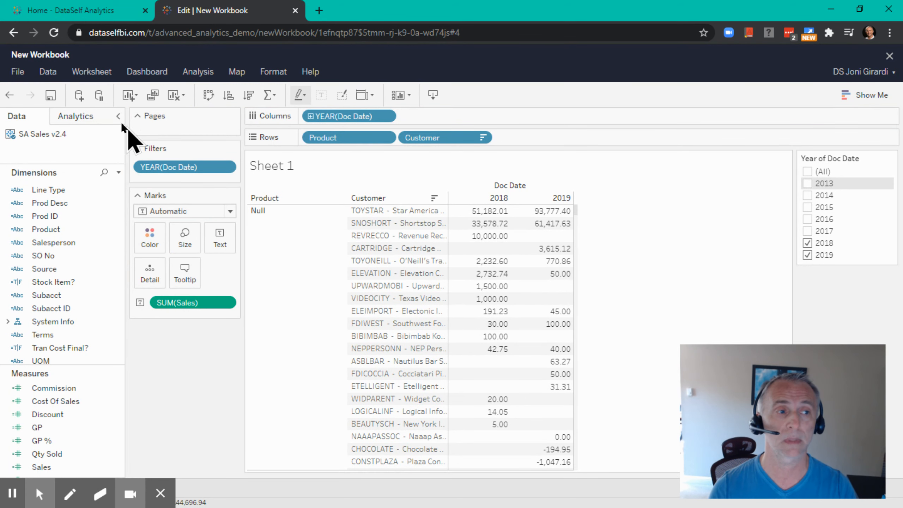
left_click(9, 95)
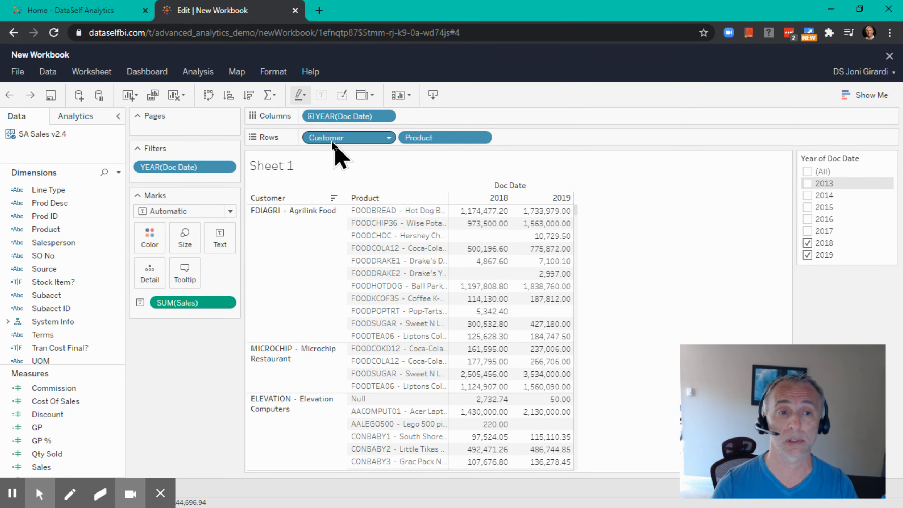
- Add all subtotals to the customer and product sales table
left_click(274, 96)
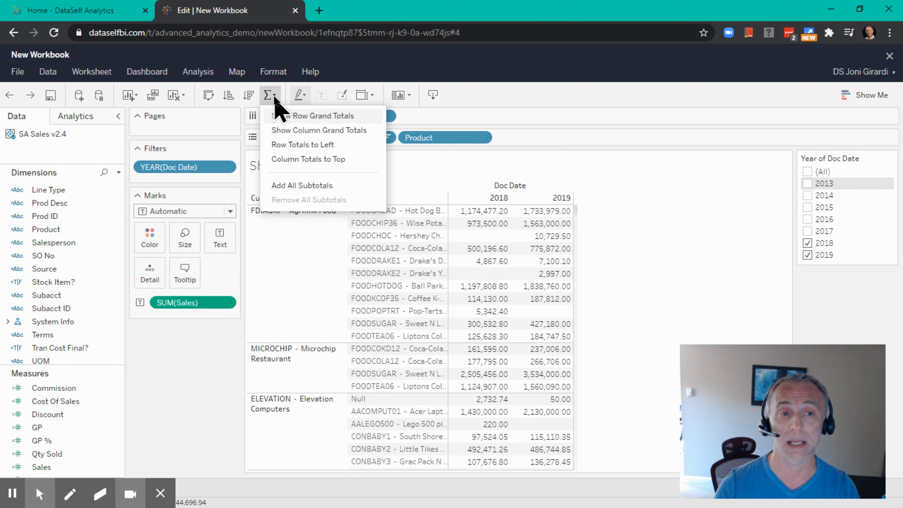
left_click(308, 187)
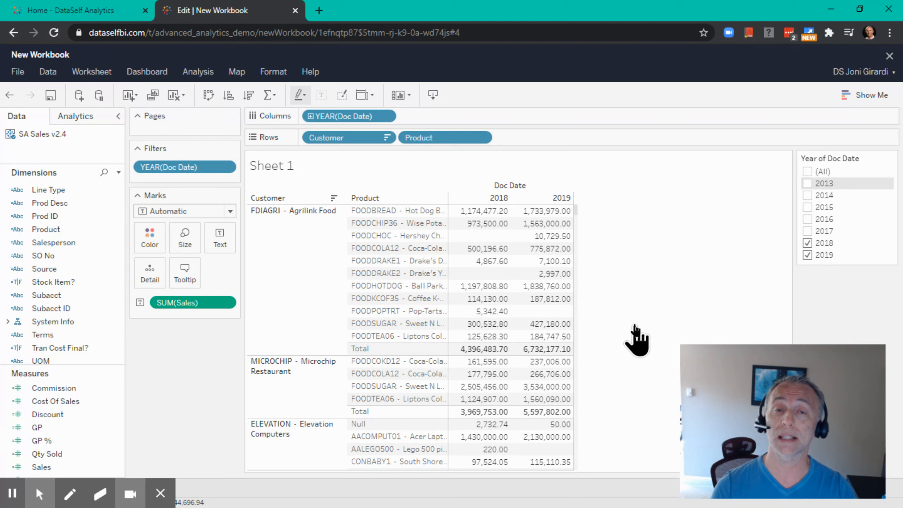
- Create a new worksheet and build a filled map of Sales by State from the Geo hierarchy
left_click(93, 72)
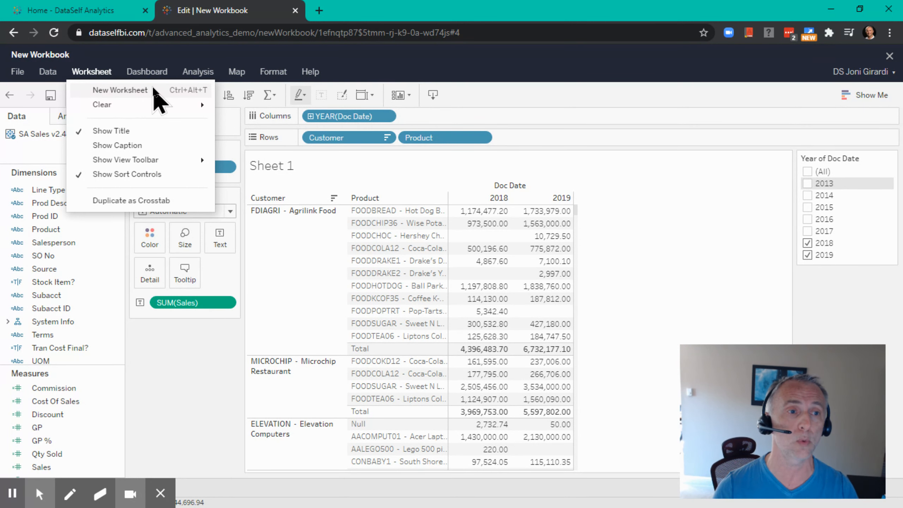
left_click(129, 90)
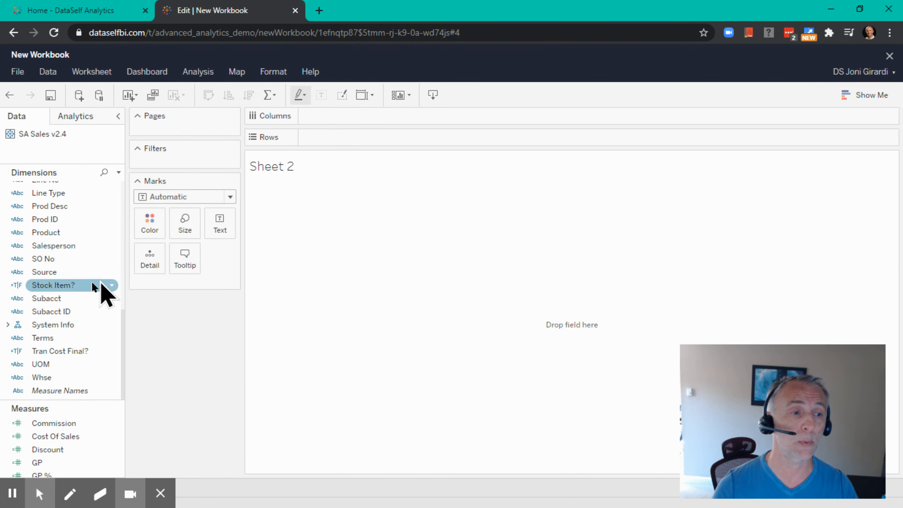
scroll(64, 302, "up", 5)
scroll(66, 299, "down", 2)
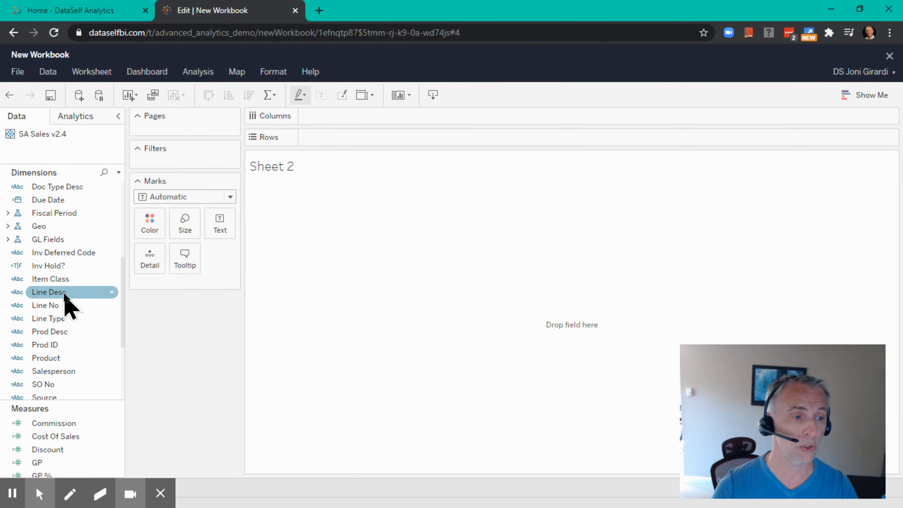
left_click(7, 226)
left_click(48, 252)
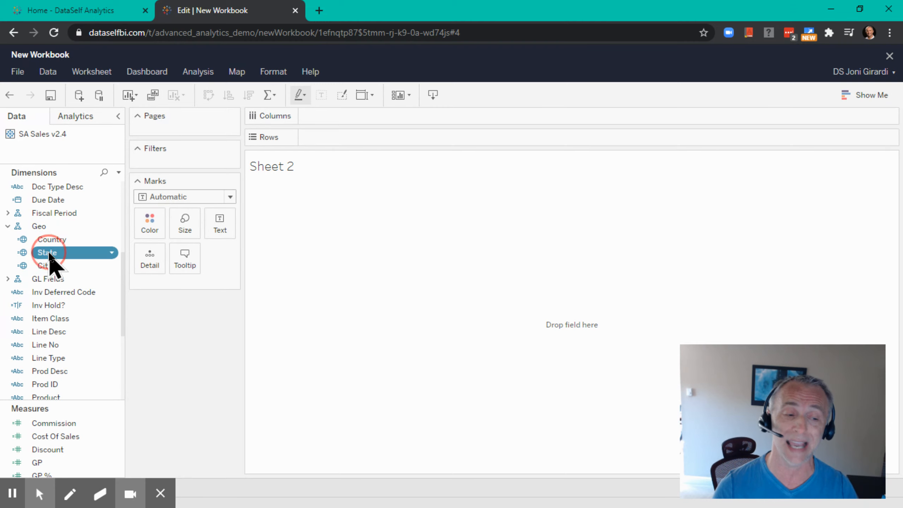
left_click_drag(77, 398, 77, 336)
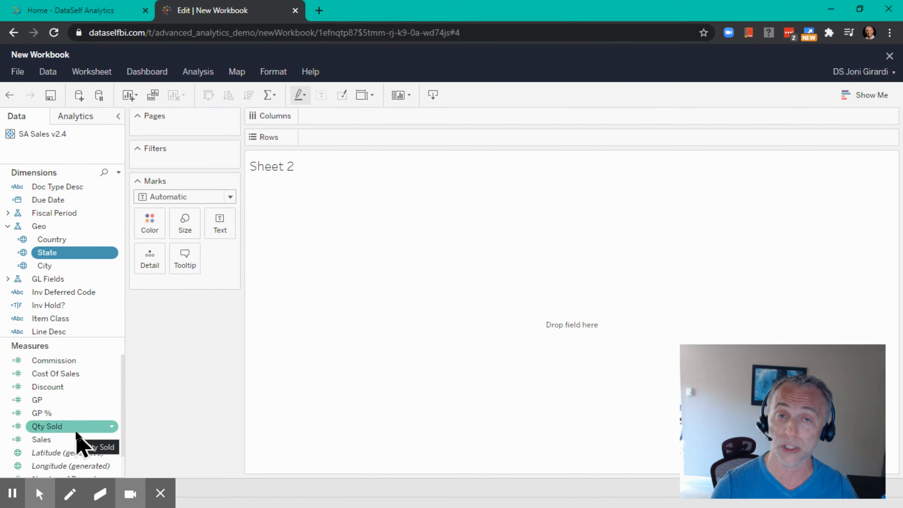
left_click(43, 439, "ctrl")
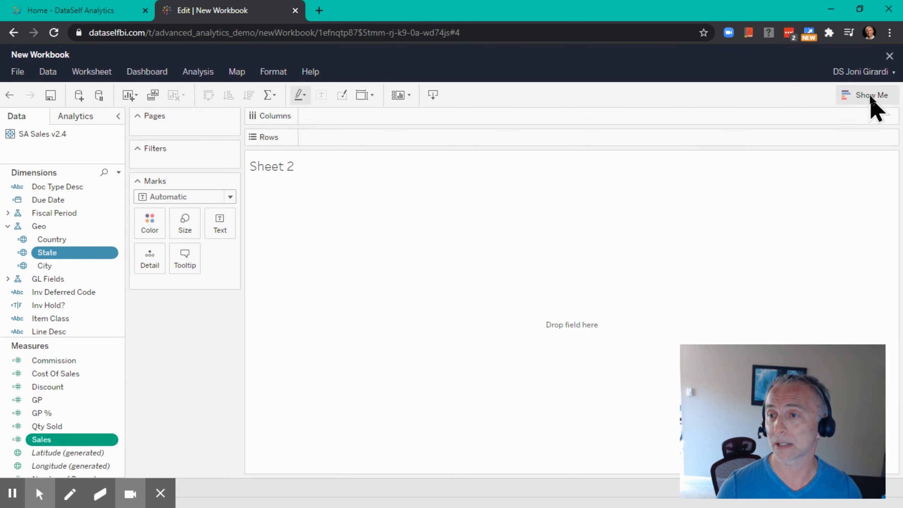
left_click(857, 97)
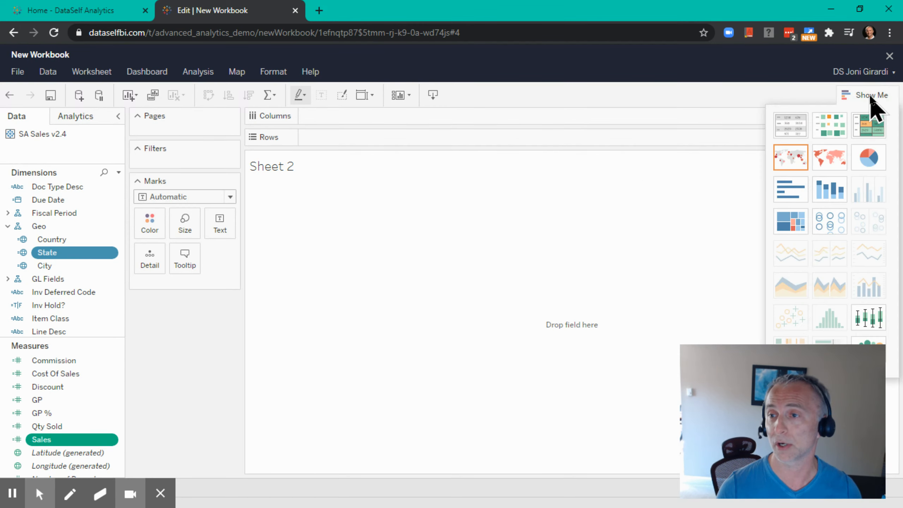
left_click(829, 157)
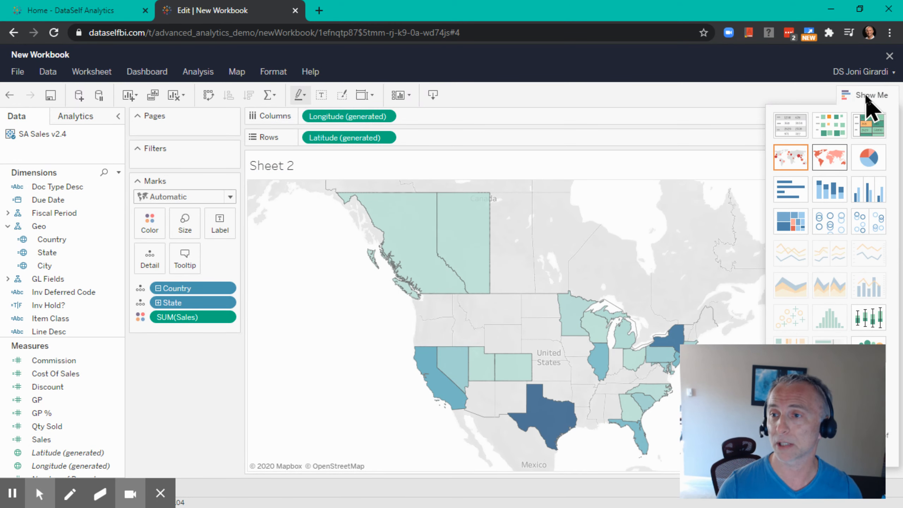
left_click(866, 96)
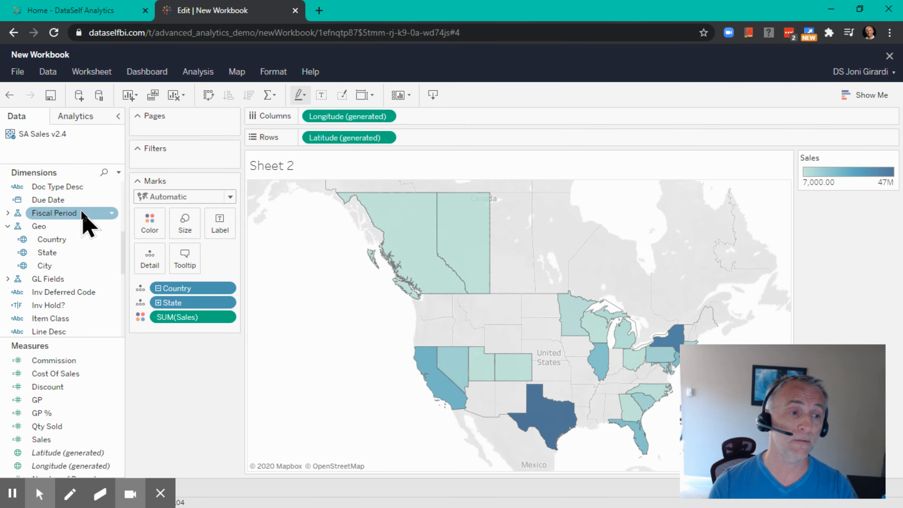
- Split the sales map into one map per Doc Date year across the columns, and view the years through 2019
scroll(39, 274, "up", 3)
scroll(71, 249, "up", 3)
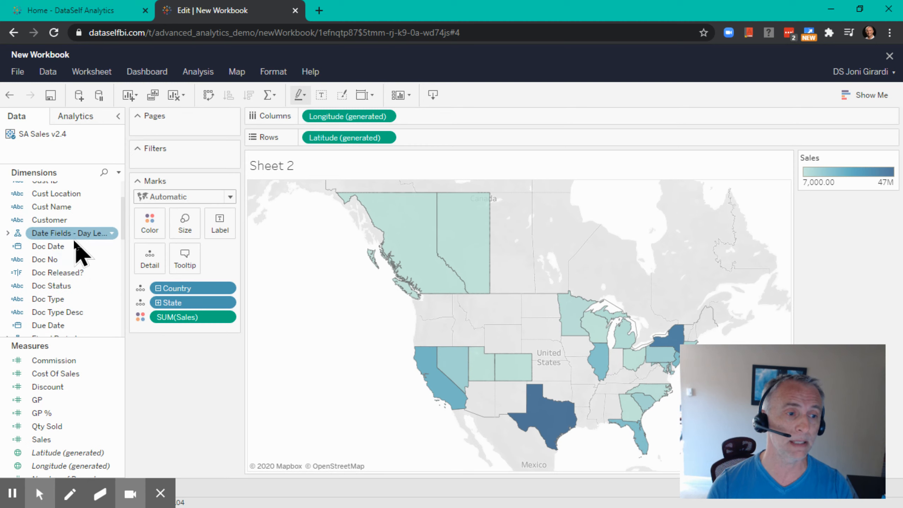
left_click_drag(59, 246, 305, 122)
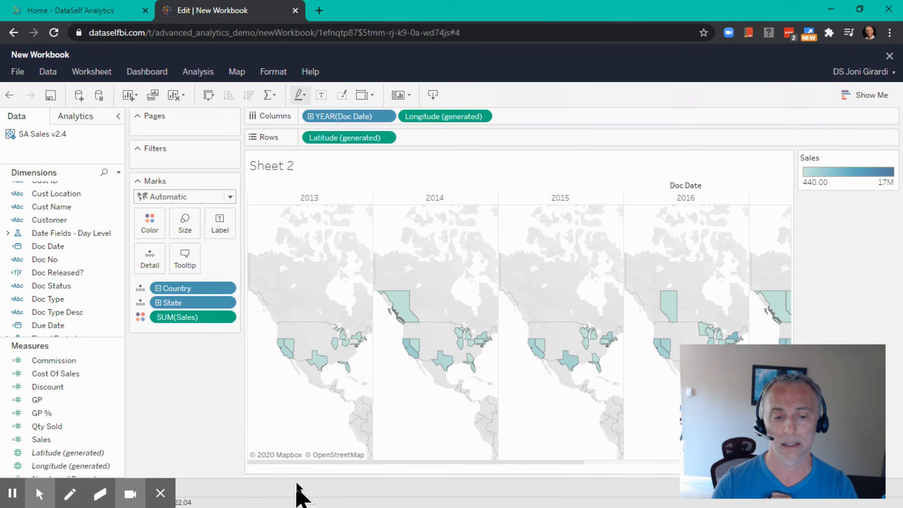
left_click_drag(310, 462, 572, 464)
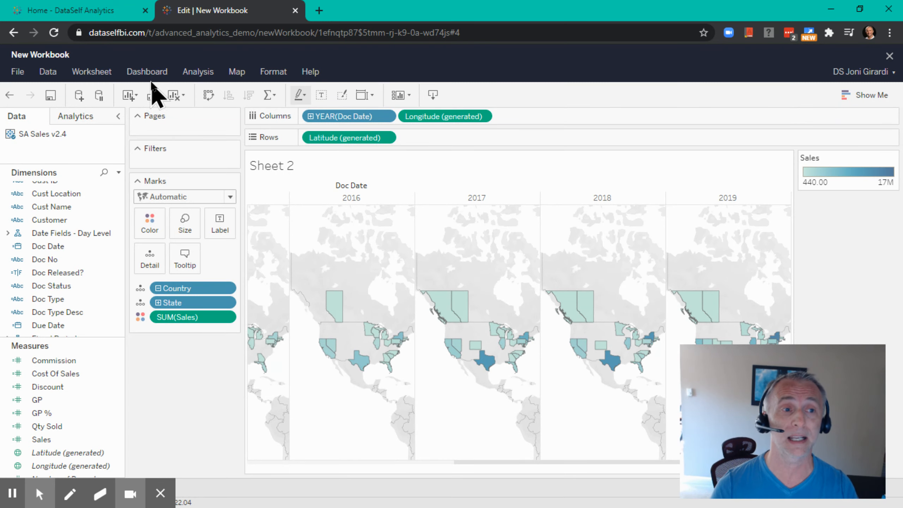
- Create a new dashboard and set its size to Automatic
left_click(144, 75)
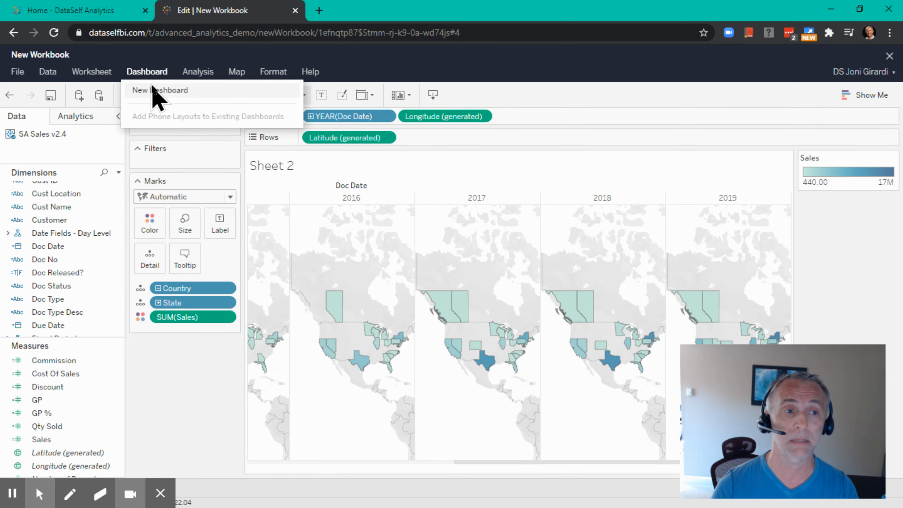
left_click(167, 90)
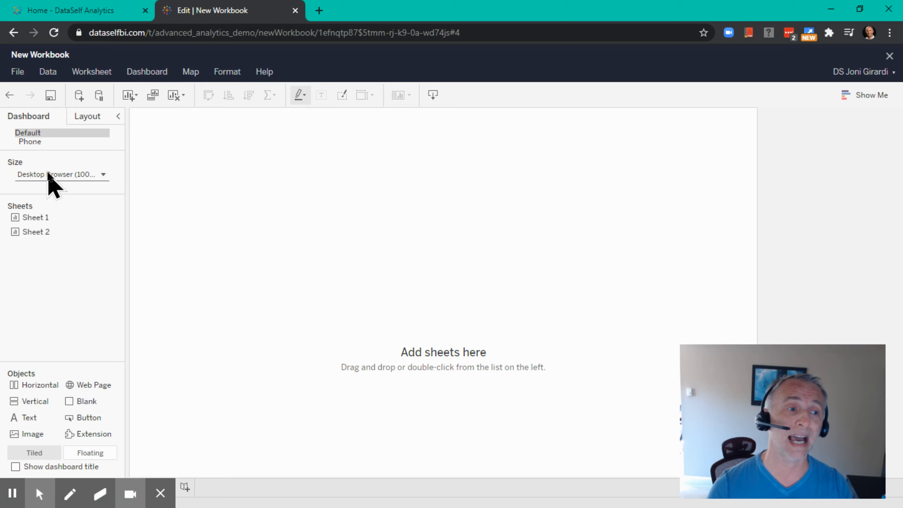
left_click(58, 174)
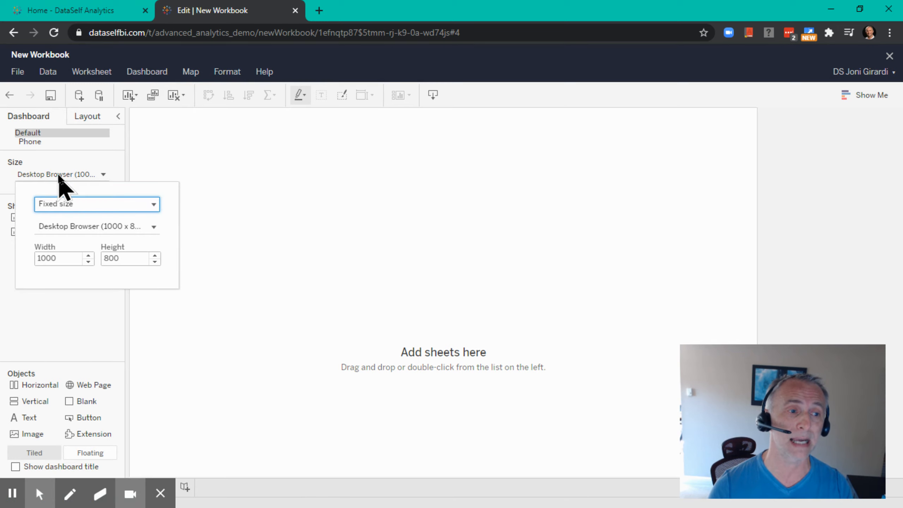
left_click(80, 204)
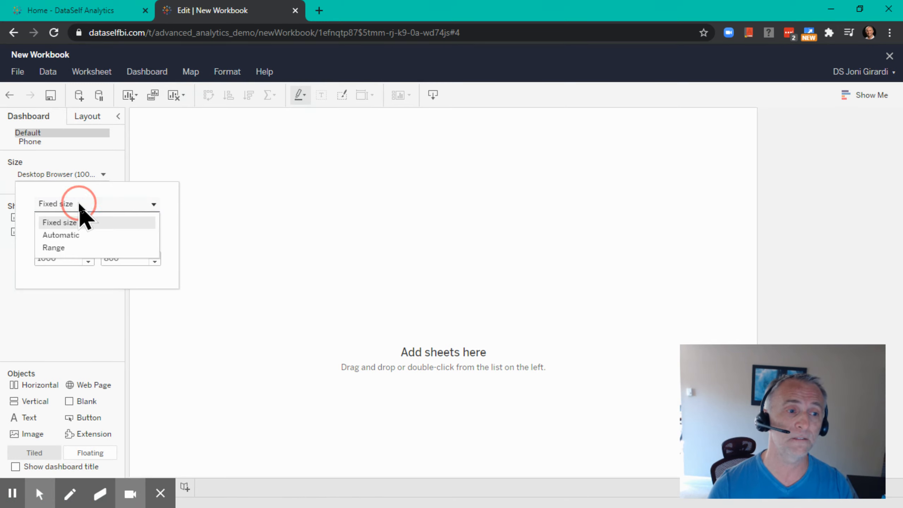
left_click(72, 235)
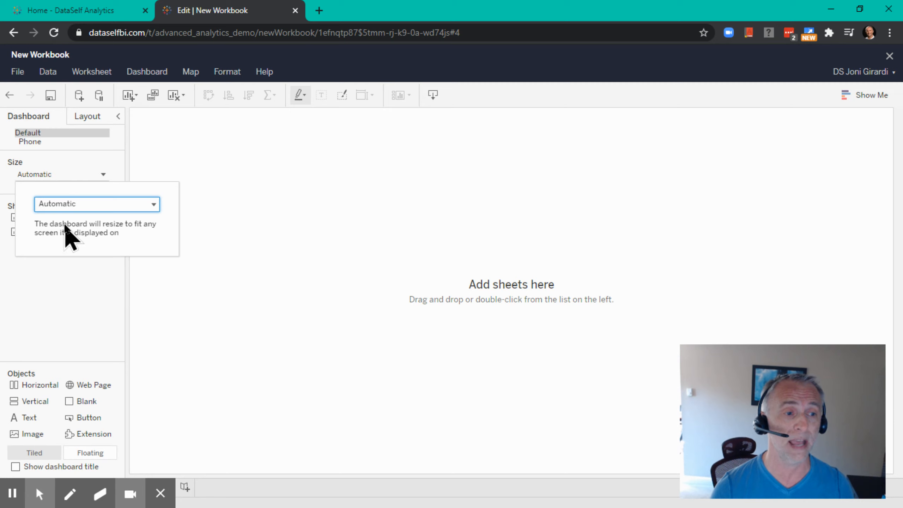
left_click(88, 302)
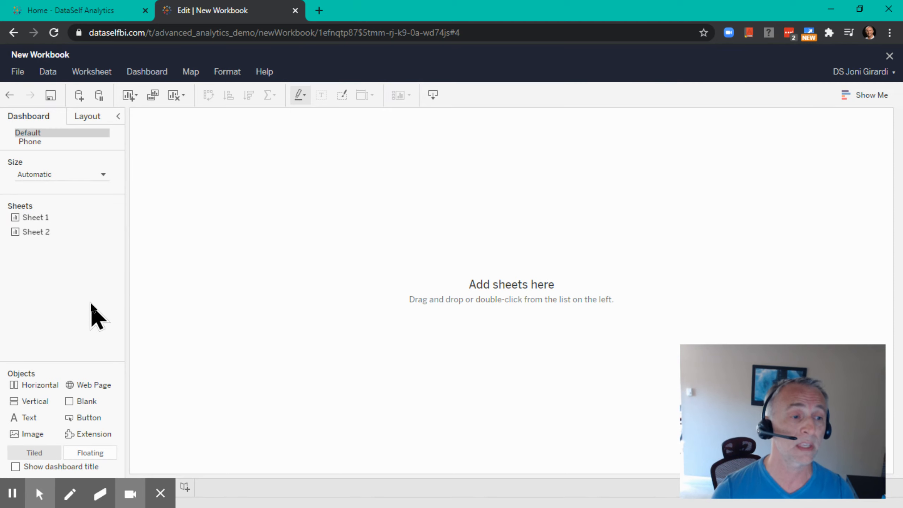
- Add Sheet 1 and Sheet 2 side by side to the dashboard, and place the Sheet 2 map before the Sheet 1 table
left_click(37, 218)
left_click_drag(37, 218, 461, 294)
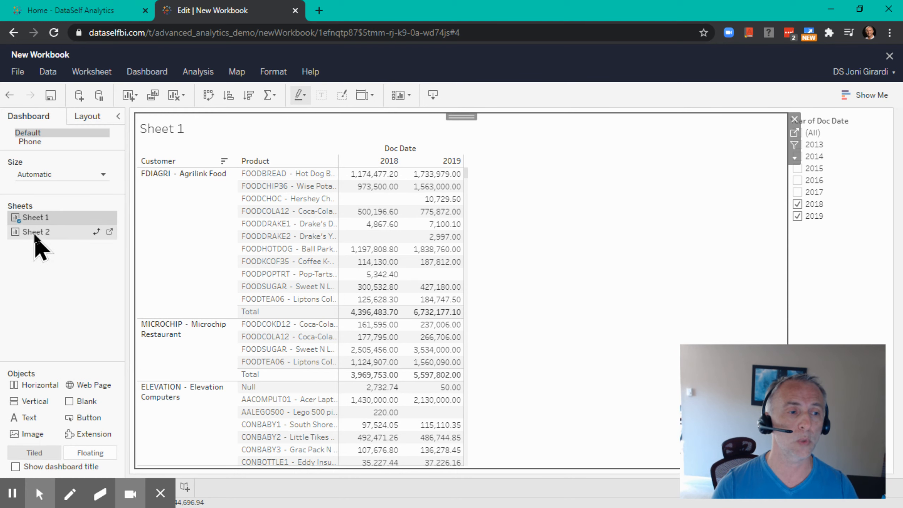
left_click_drag(36, 235, 608, 236)
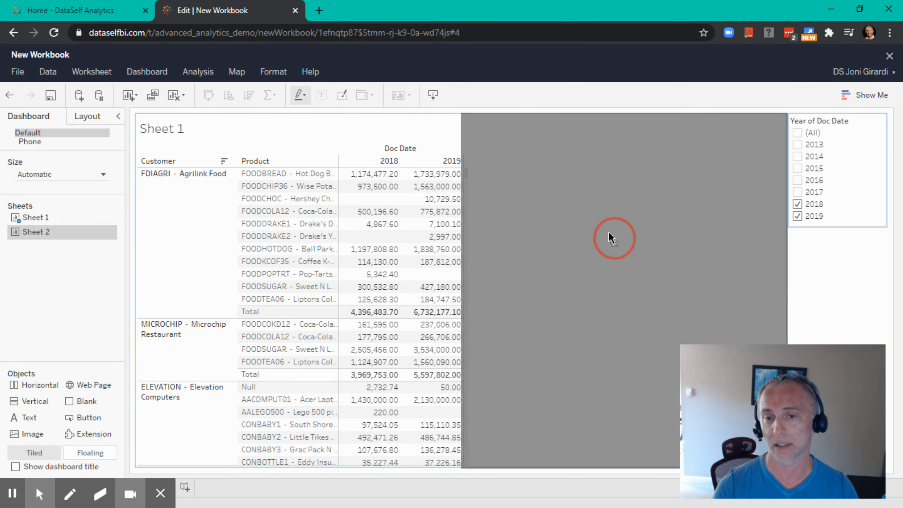
left_click_drag(608, 279, 593, 248)
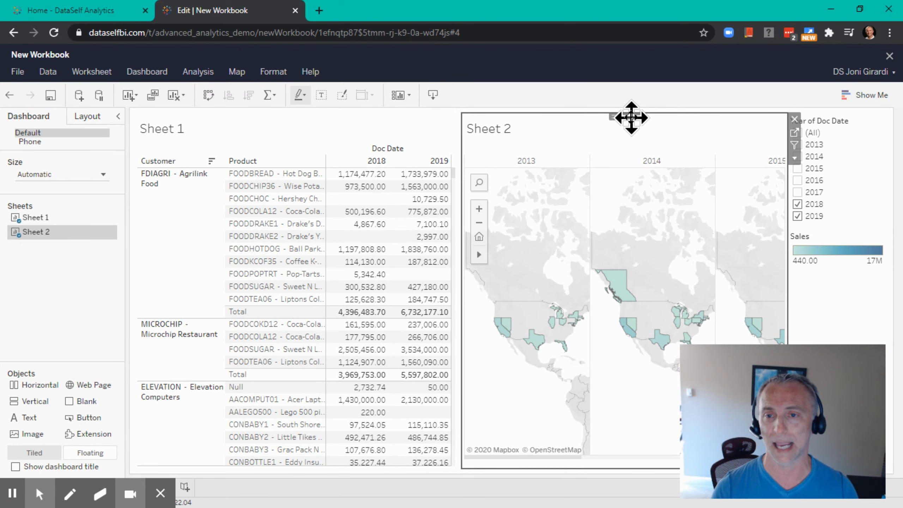
left_click_drag(631, 117, 212, 309)
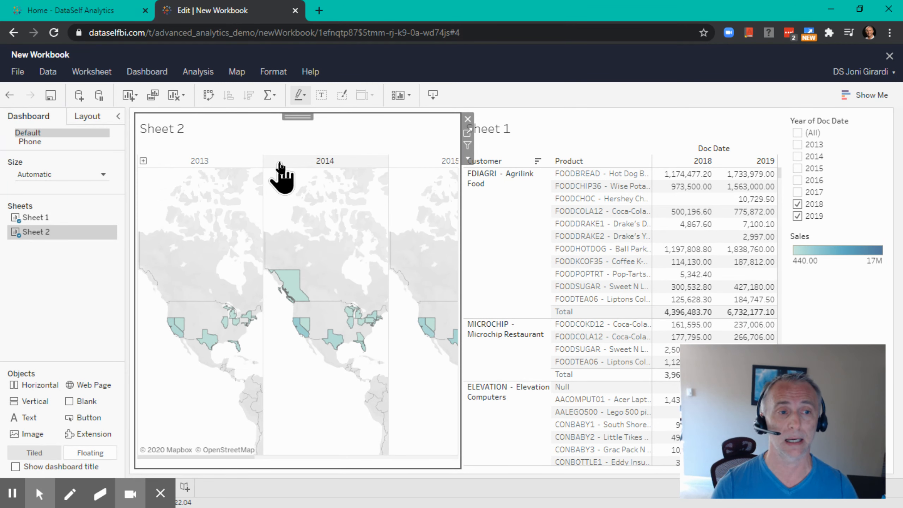
left_click_drag(212, 457, 437, 457)
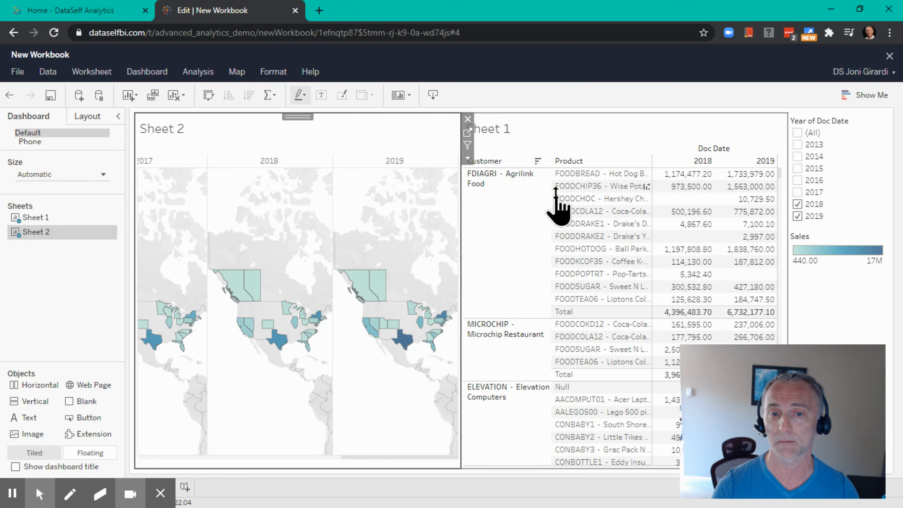
- Apply the Year of Doc Date filter to all worksheets using this data source, and exclude 2018 so only 2019 stays selected
left_click(851, 173)
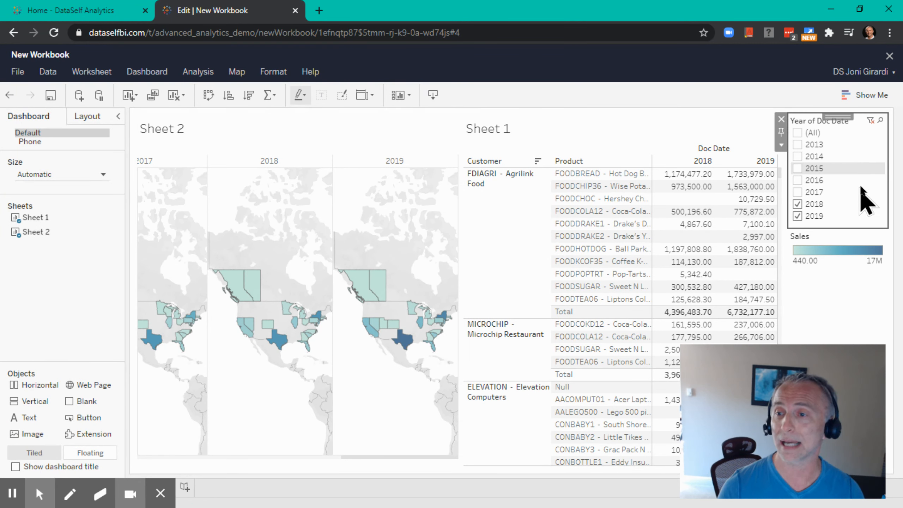
left_click(781, 145)
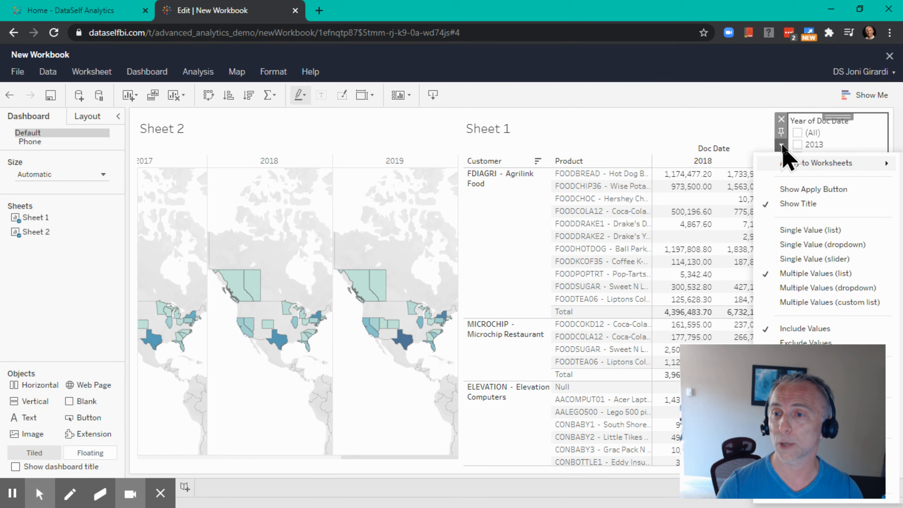
mouse_move(796, 164)
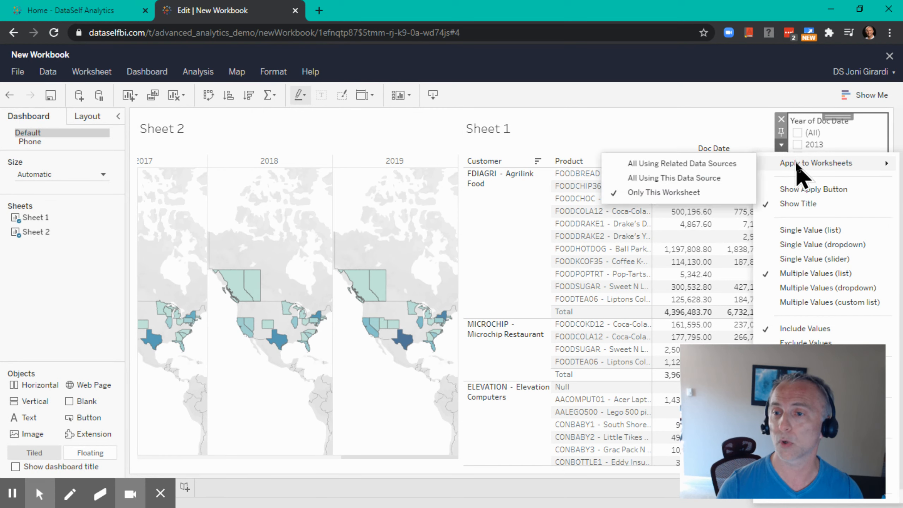
left_click(672, 178)
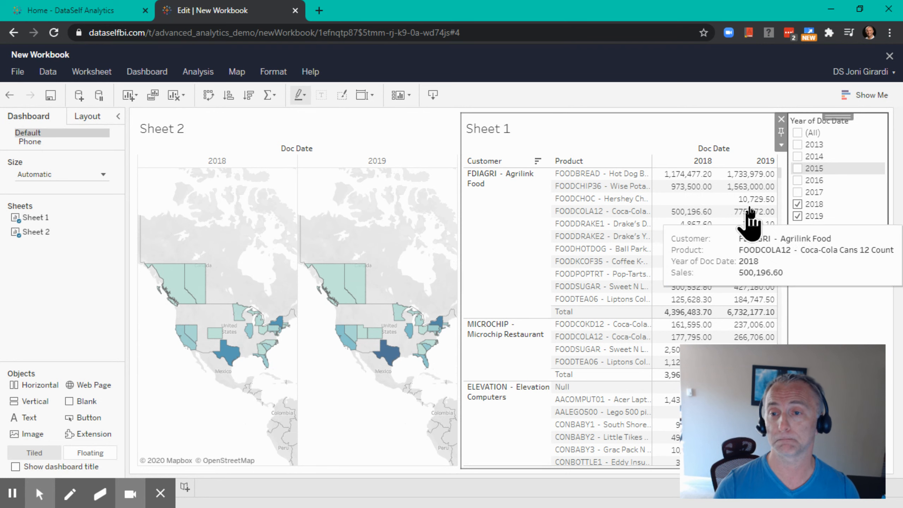
left_click(798, 205)
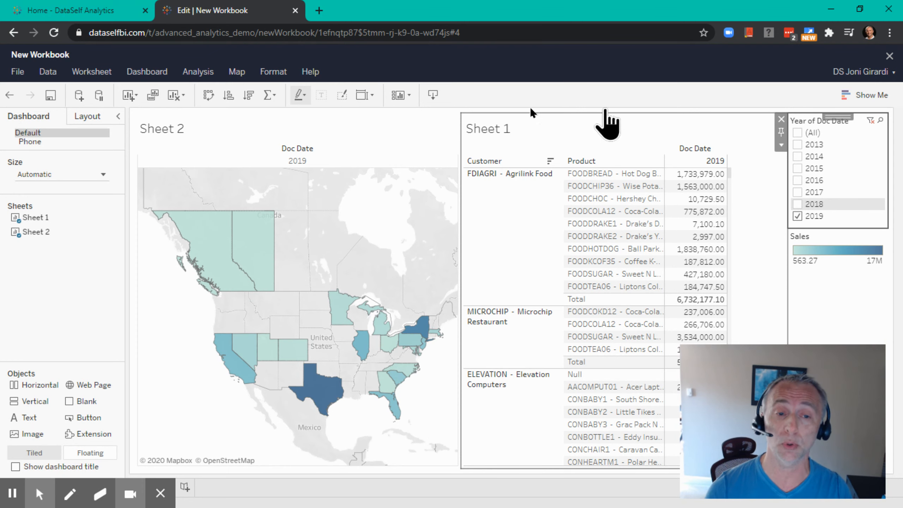
- Use the Sheet 2 map as a filter for the dashboard
left_click(348, 219)
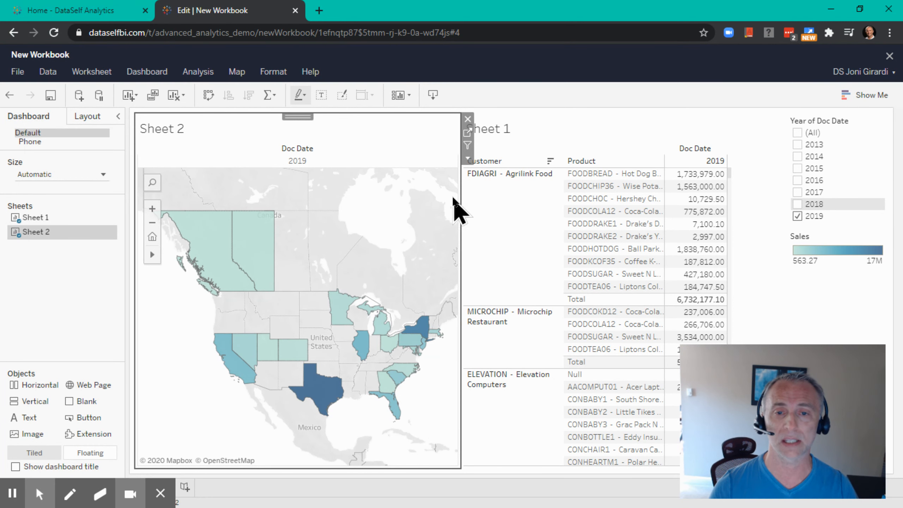
left_click(467, 145)
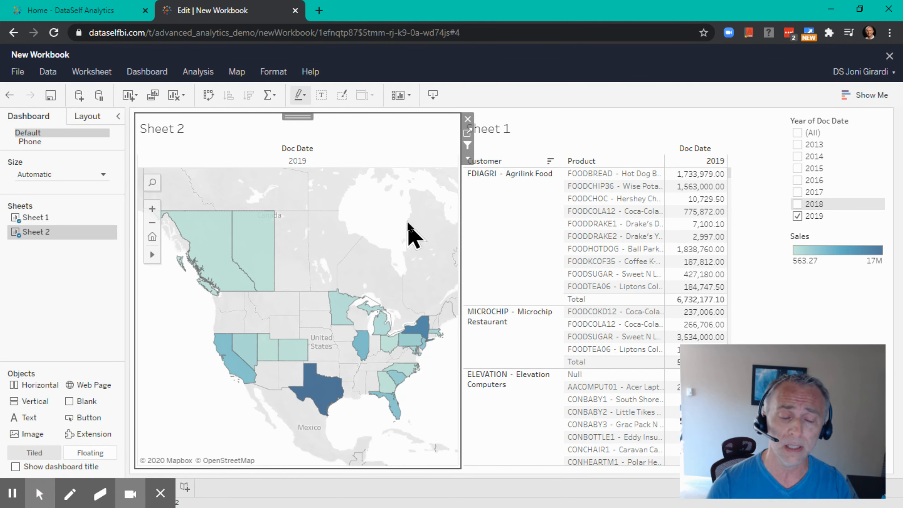
- Lasso the eastern states on the map to filter the customer and product table, and clear the selection
mouse_move(151, 254)
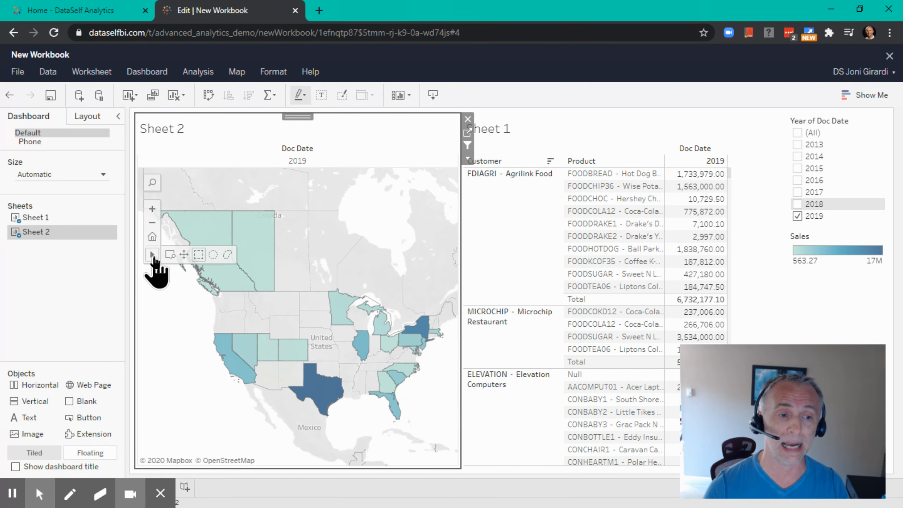
left_click(228, 254)
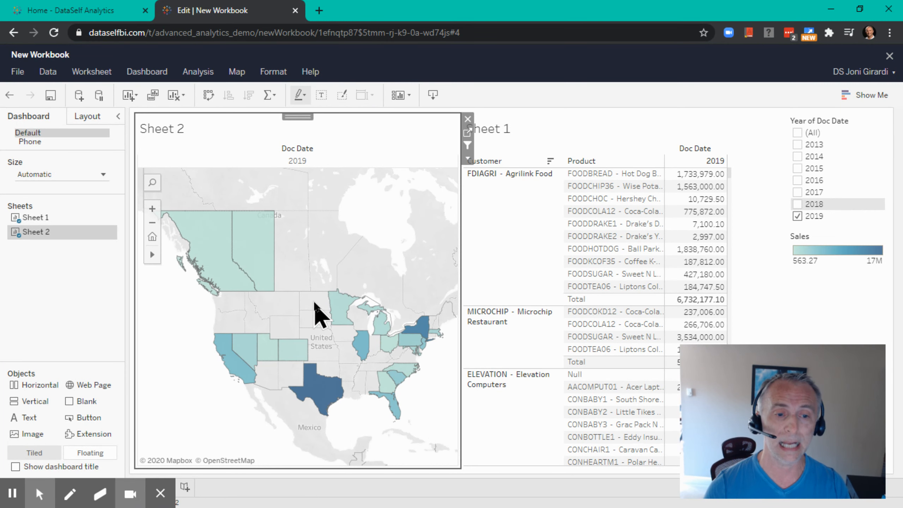
mouse_move(297, 328)
left_mouse_down()
mouse_move(271, 334)
mouse_move(299, 429)
mouse_move(357, 439)
mouse_move(355, 340)
mouse_move(387, 310)
mouse_move(353, 282)
mouse_move(298, 306)
mouse_move(302, 313)
left_mouse_up()
mouse_move(414, 410)
left_mouse_down()
mouse_move(392, 359)
mouse_move(373, 427)
left_mouse_up()
mouse_move(427, 379)
left_mouse_down()
mouse_move(423, 339)
mouse_move(391, 366)
left_mouse_up()
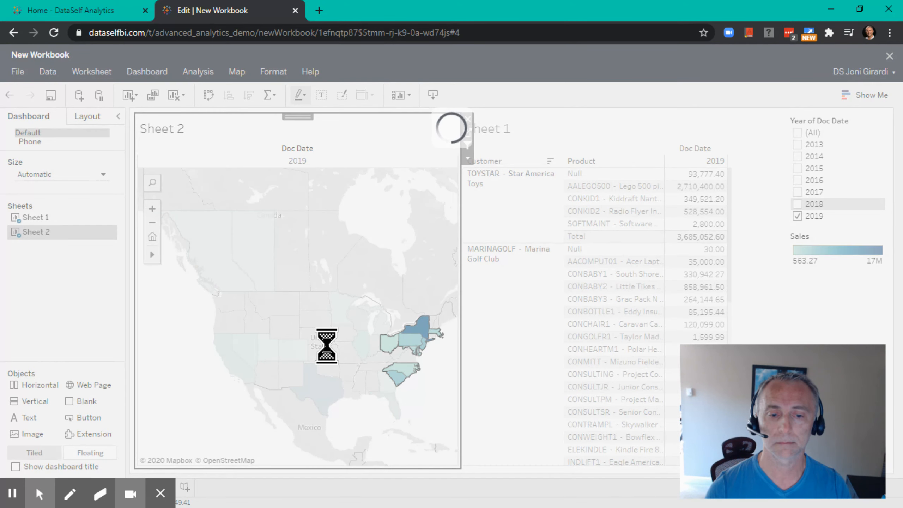
mouse_move(313, 295)
left_mouse_down()
mouse_move(343, 302)
mouse_move(363, 365)
left_mouse_up()
left_click(340, 359)
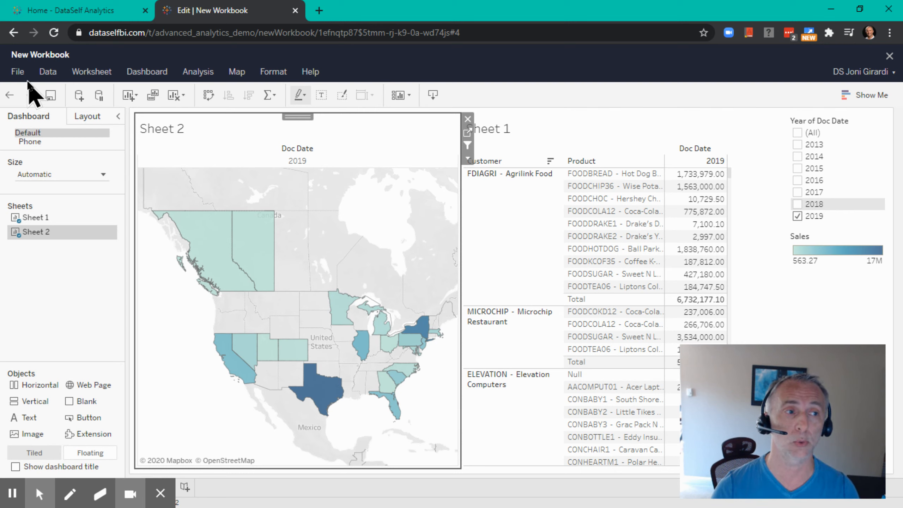
- Save the workbook as "My 1st Dashboard" in the Sales project and close the workbook editor
left_click(17, 72)
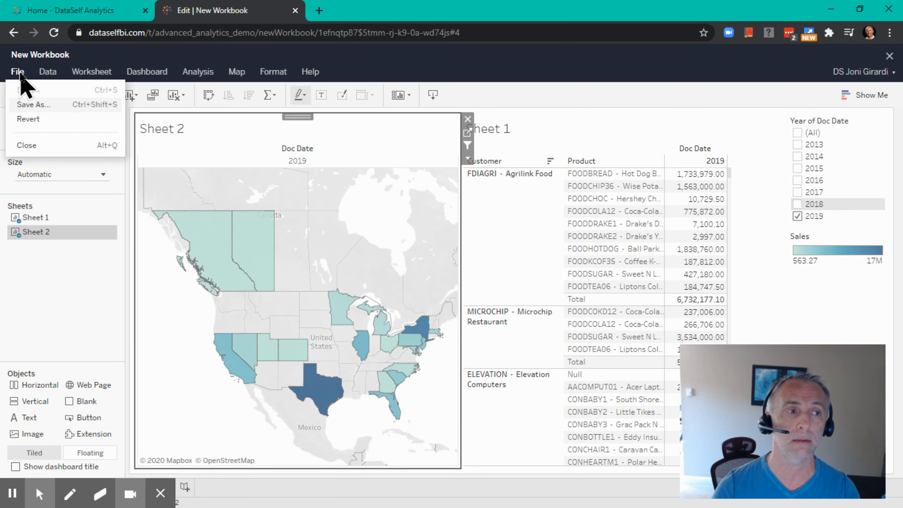
left_click(42, 104)
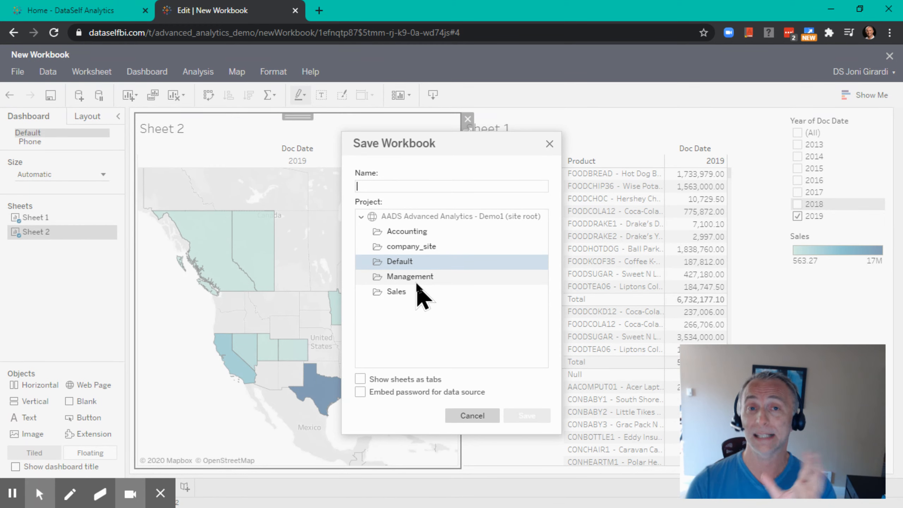
left_click(387, 294)
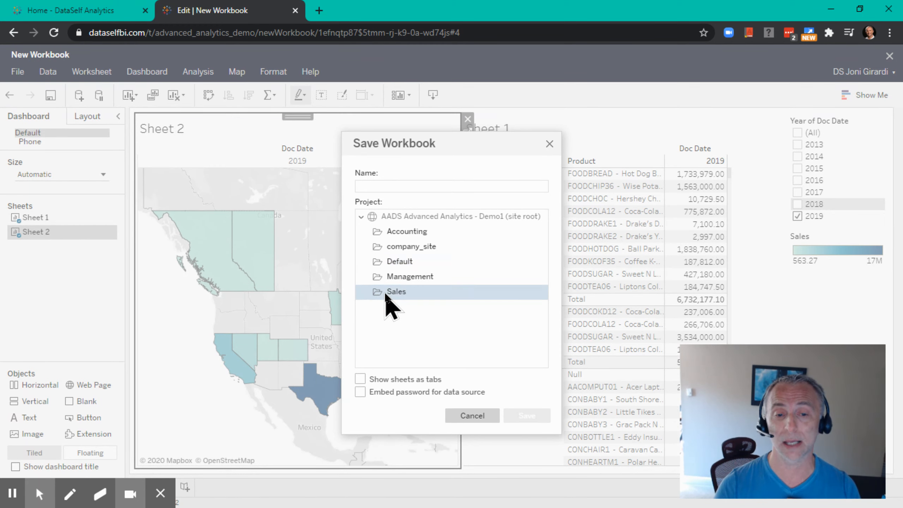
left_click(395, 186)
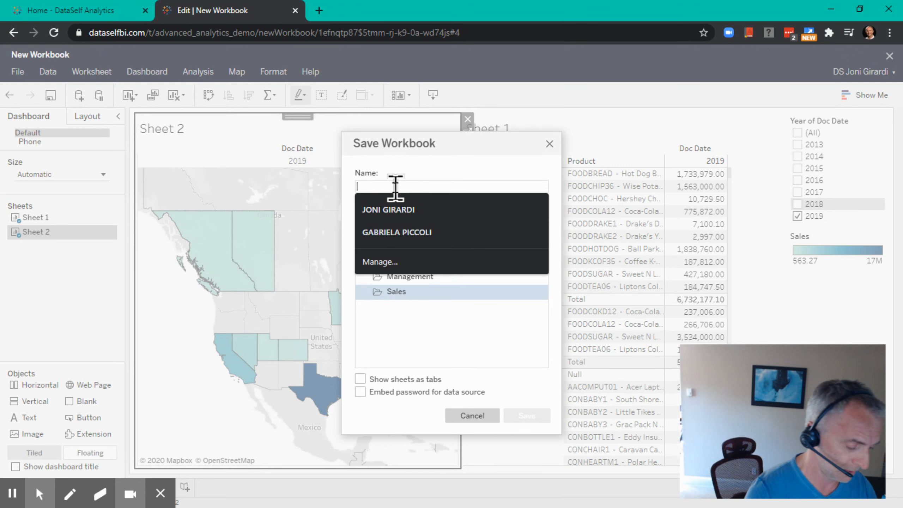
type("My 1st Dashboard")
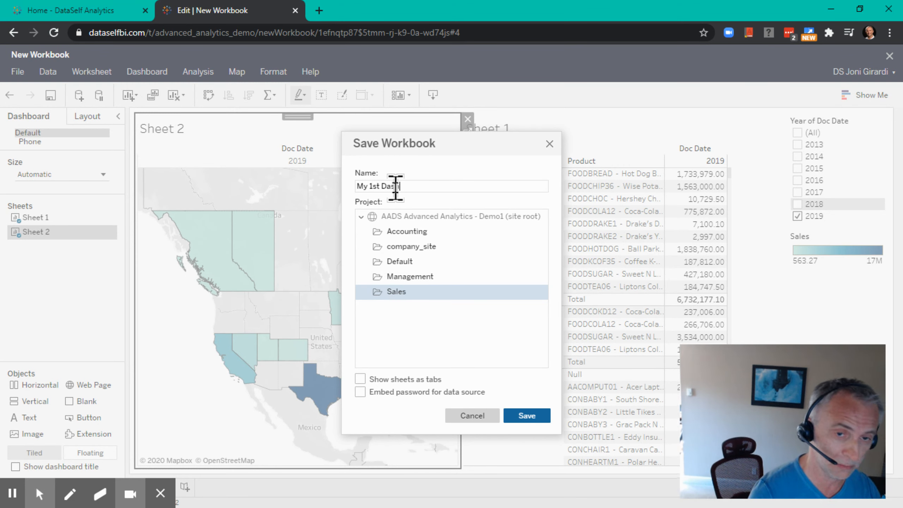
left_click(530, 418)
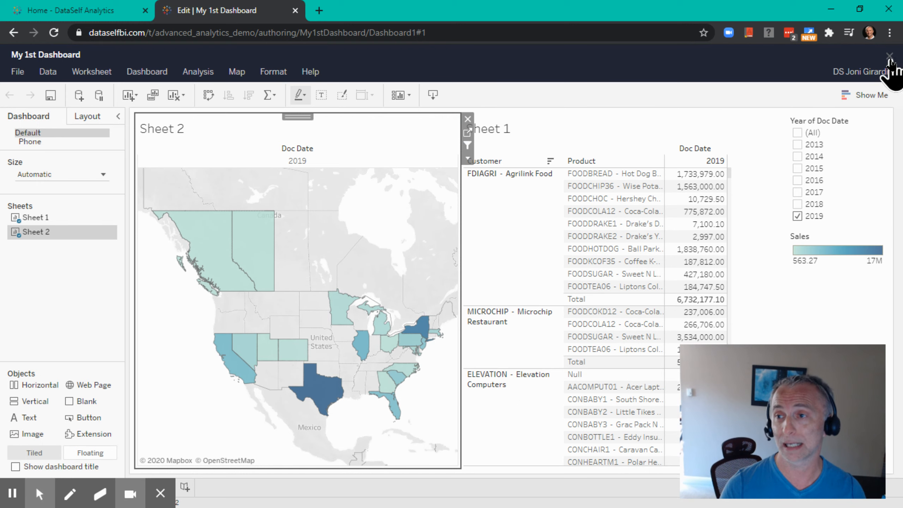
left_click(890, 57)
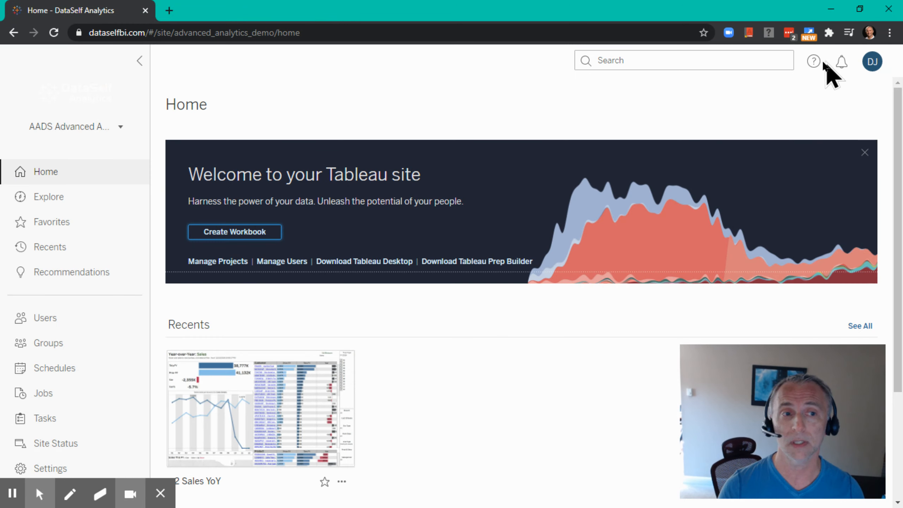
- Explore the site content and list all workbooks to find My 1st Dashboard
left_click(50, 198)
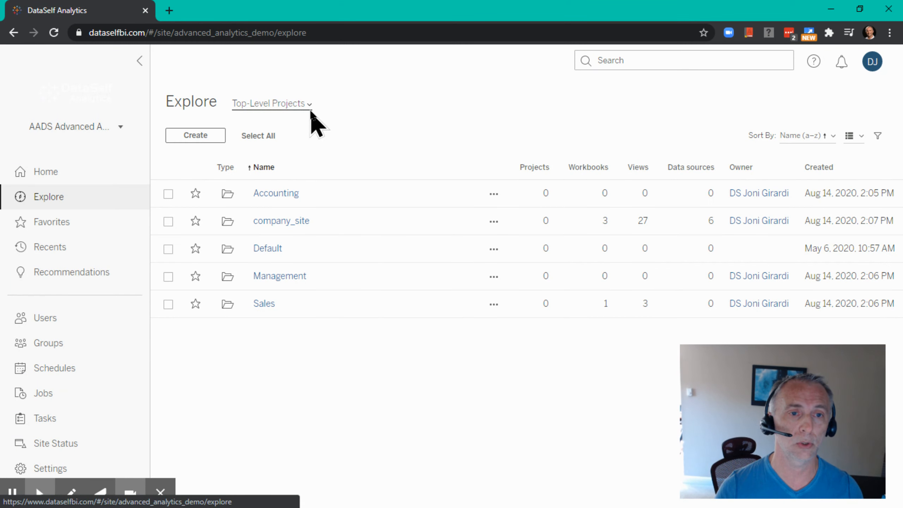
left_click(311, 112)
left_click(275, 161)
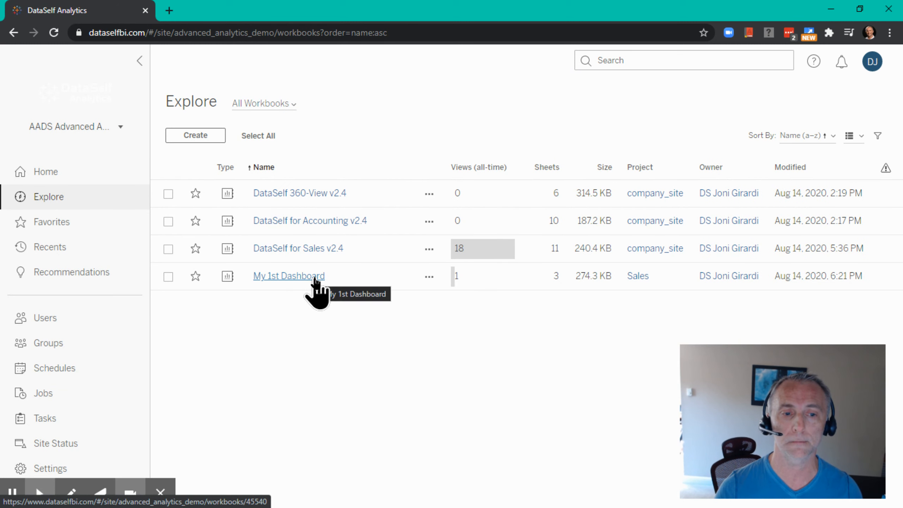
- List all projects and open the My 1st Dashboard workbook from the Sales project
left_click(294, 103)
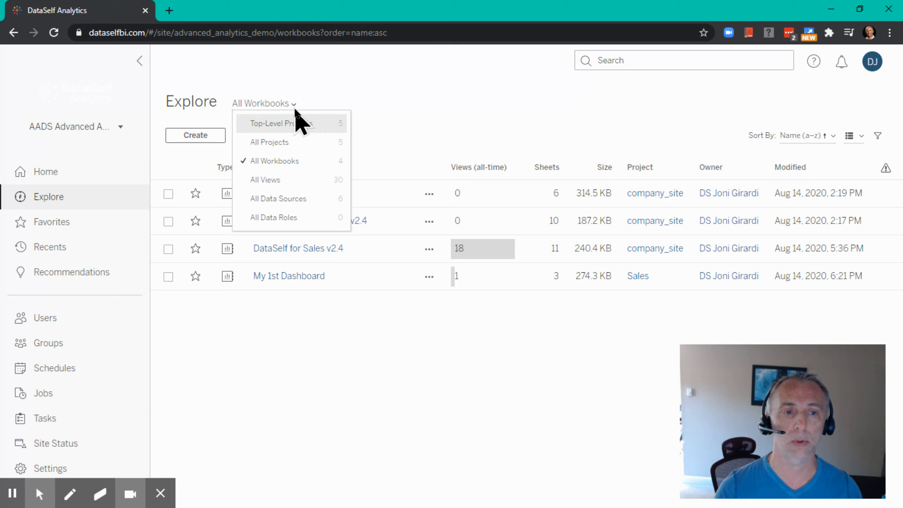
left_click(276, 142)
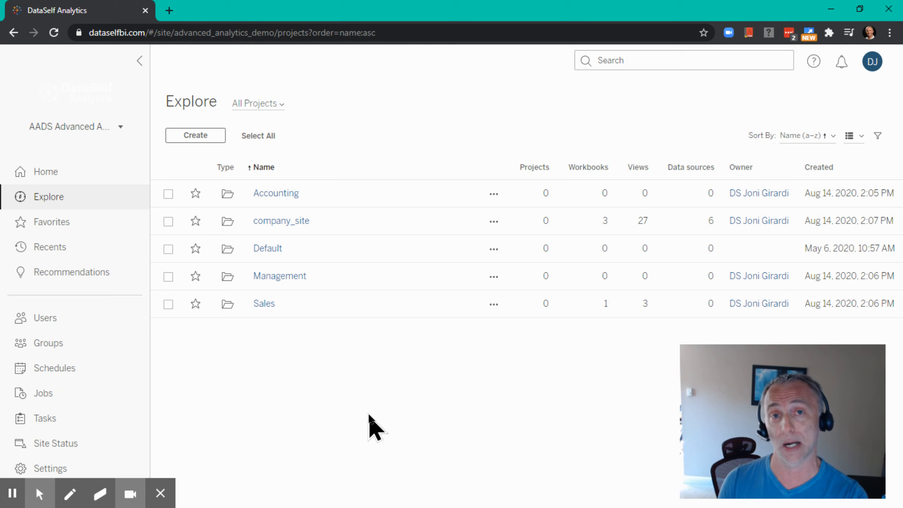
left_click(263, 307)
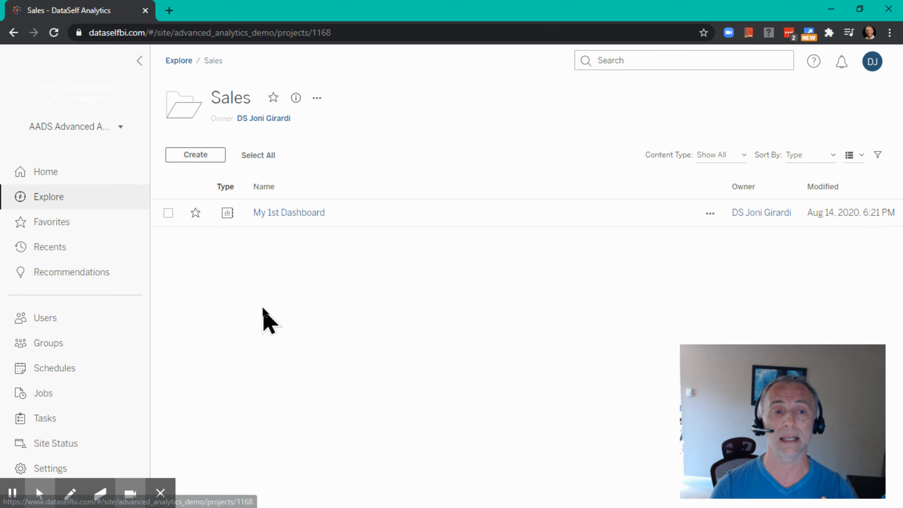
left_click(288, 215)
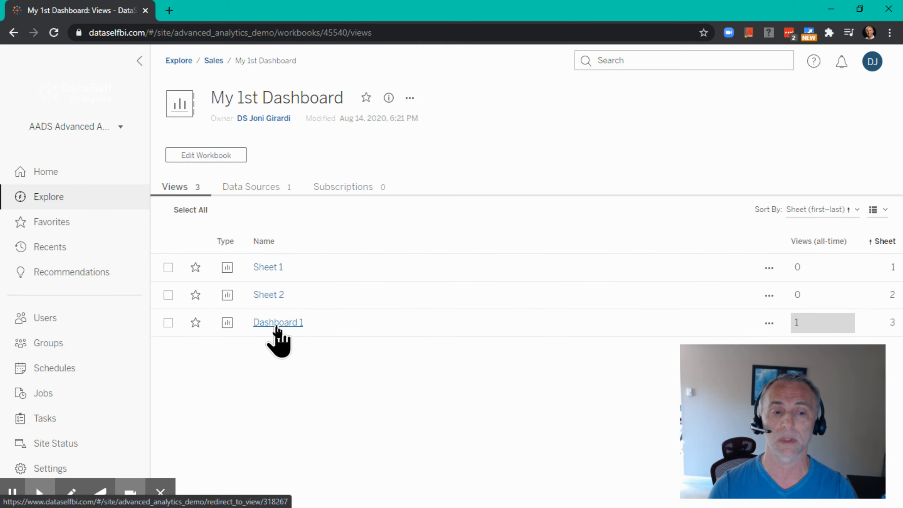
- Open Dashboard 1 and lasso the central and southeastern states on the map, including Texas and Florida, to filter the customer table
left_click(278, 323)
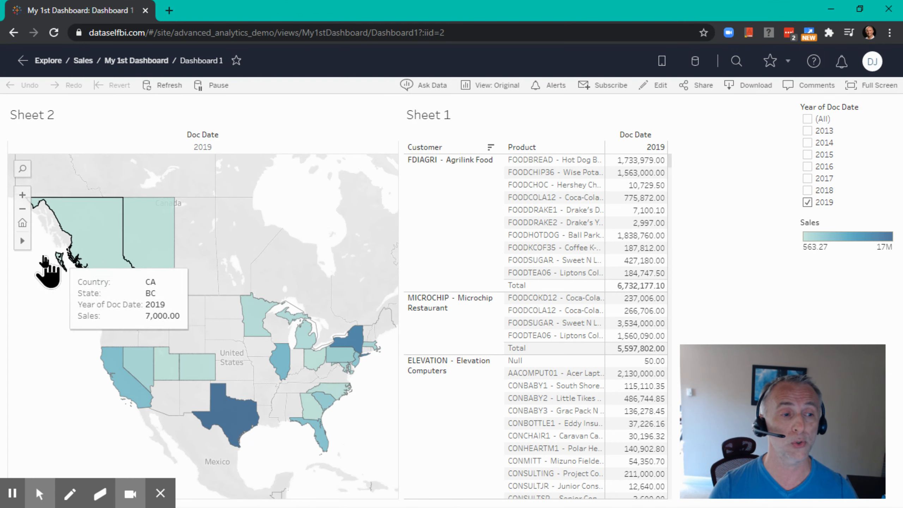
mouse_move(25, 241)
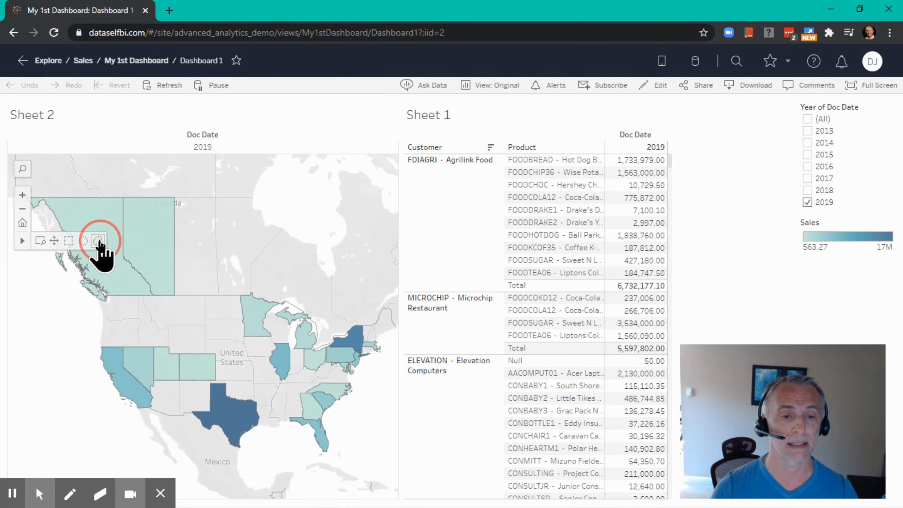
mouse_move(358, 447)
left_mouse_down()
mouse_move(263, 344)
mouse_move(296, 321)
mouse_move(351, 323)
mouse_move(389, 409)
mouse_move(372, 411)
left_mouse_up()
left_click(174, 429)
mouse_move(175, 430)
left_mouse_down()
mouse_move(249, 306)
mouse_move(296, 437)
left_mouse_up()
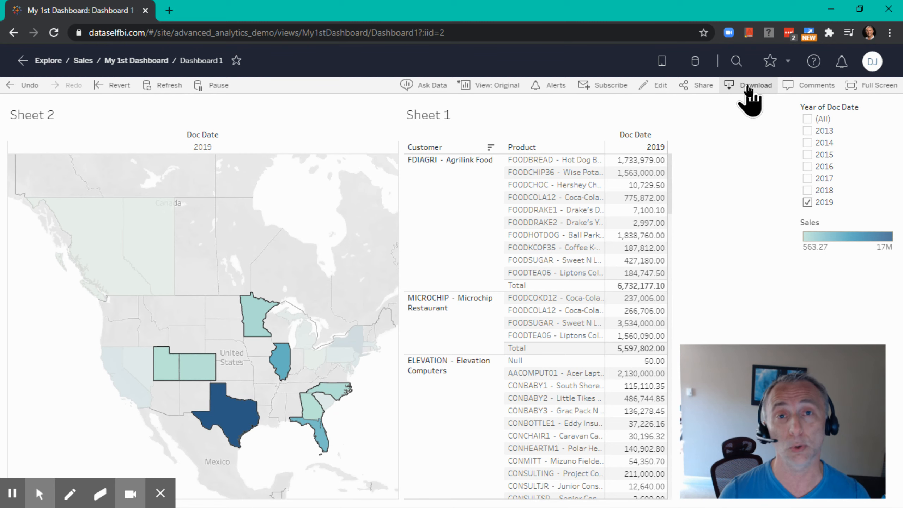
- Download the customer and product table as a crosstab and open the resulting CSV file in Excel
left_click(749, 89)
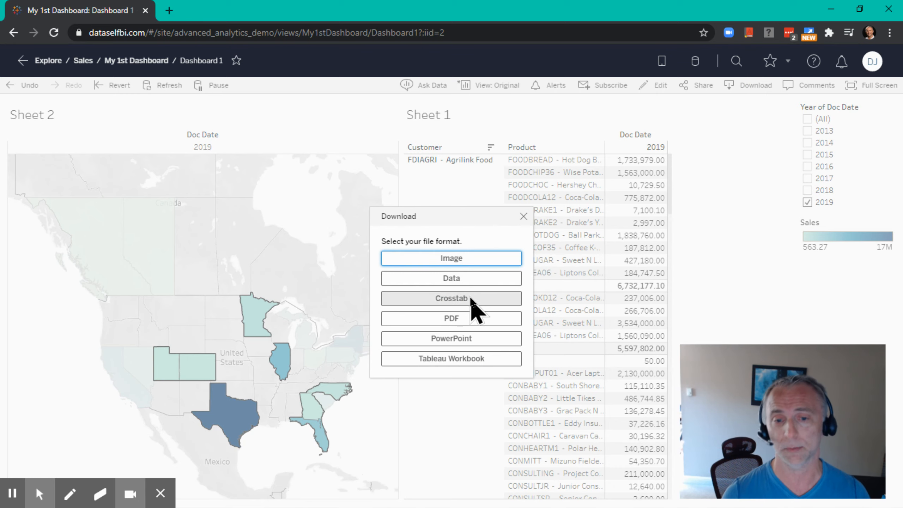
left_click(449, 300)
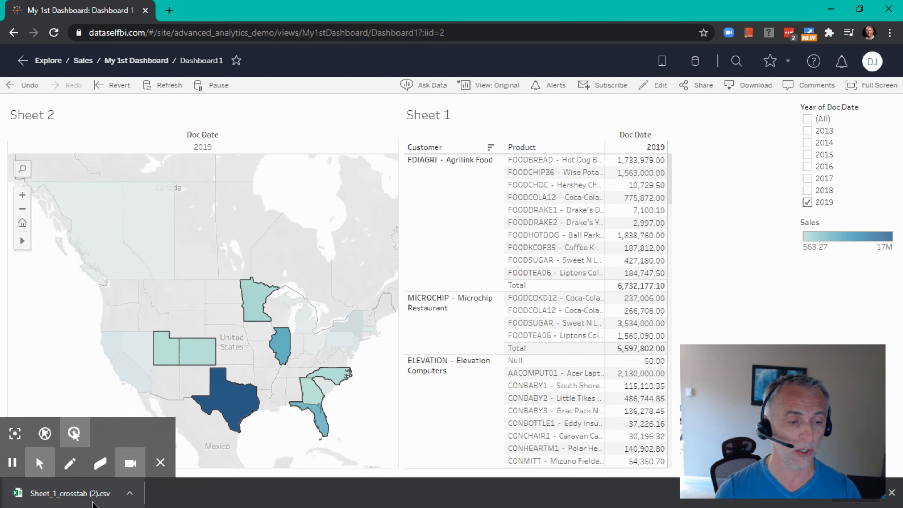
left_click(92, 502)
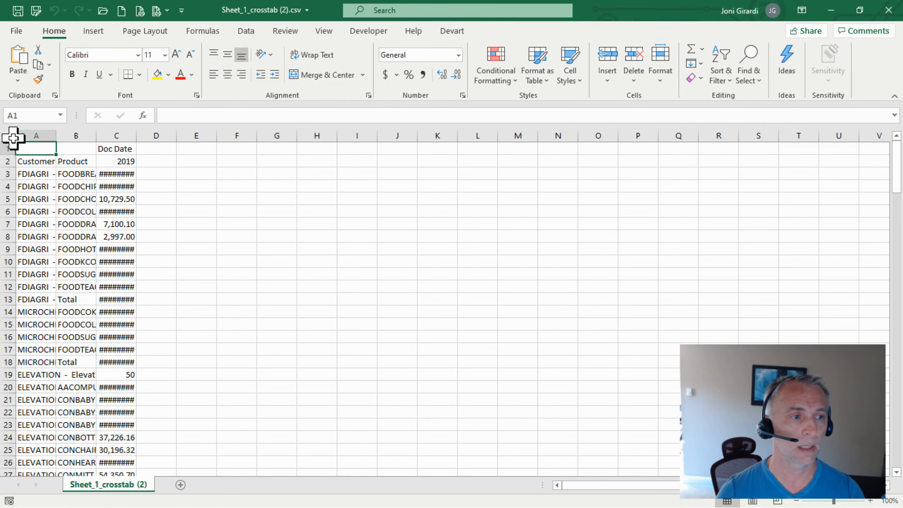
- Autofit all column widths in the crosstab sheet and return to the Tableau dashboard in the browser
left_click(10, 136)
double_click(52, 137)
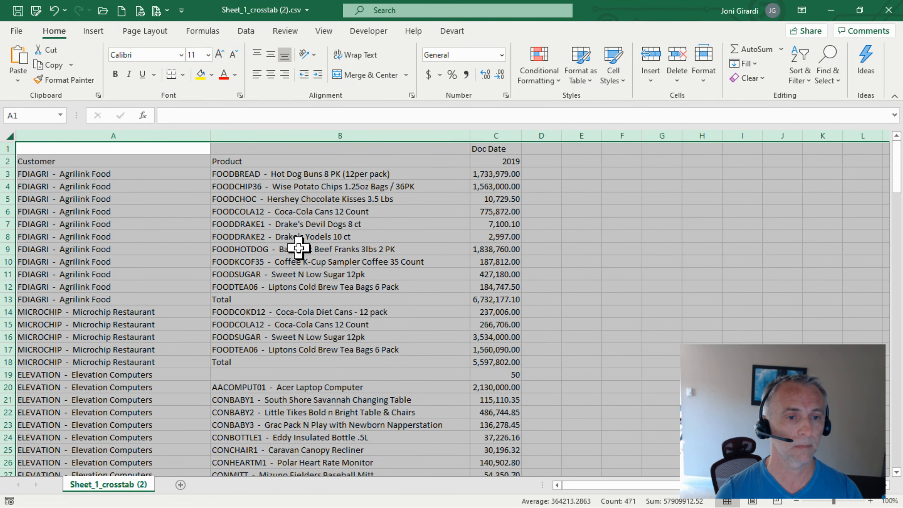
left_click(299, 248)
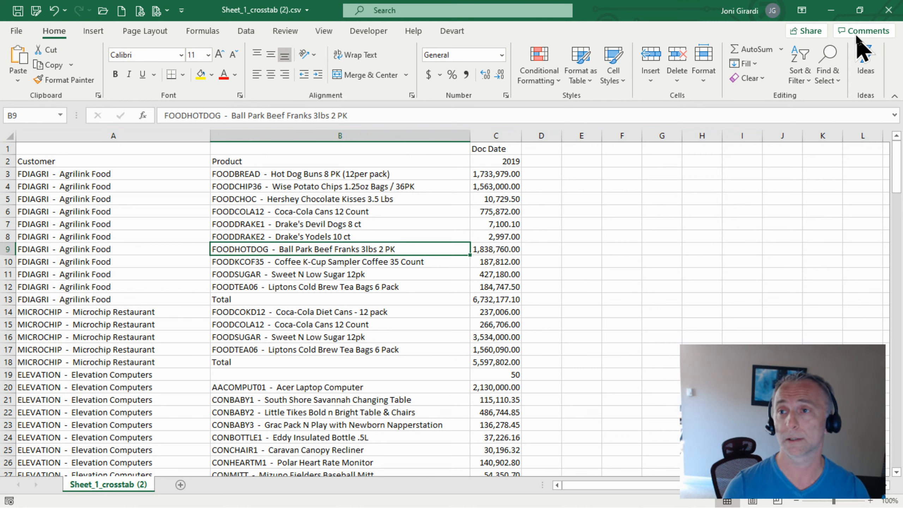
left_click(829, 11)
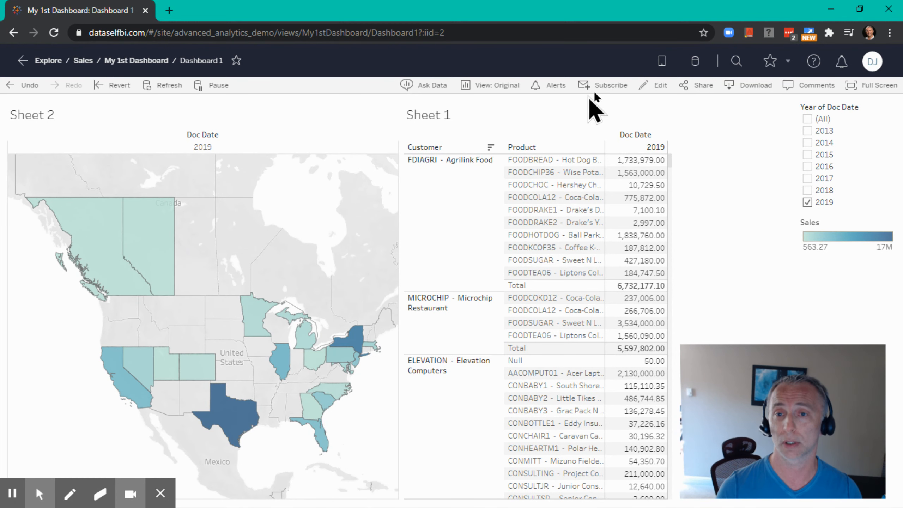
- Start a subscription to this dashboard view with yourself as recipient and PDF as the format
left_click(618, 89)
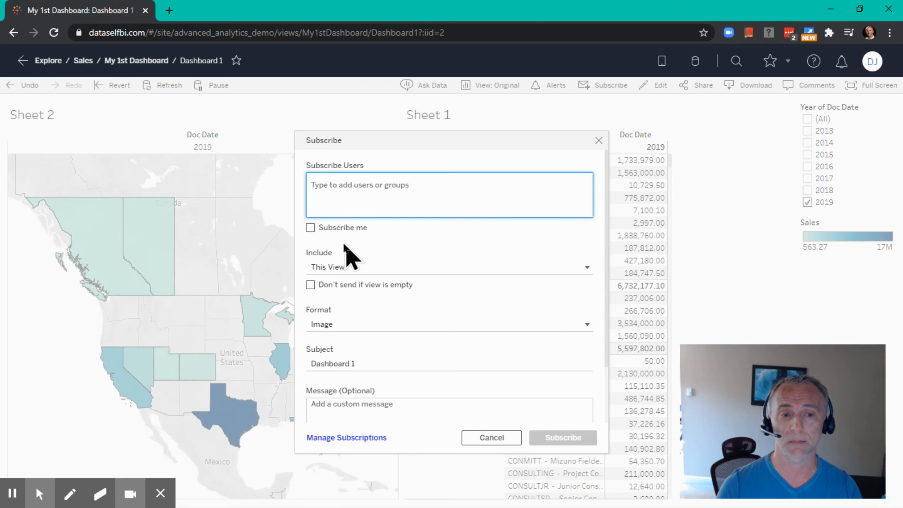
left_click(310, 228)
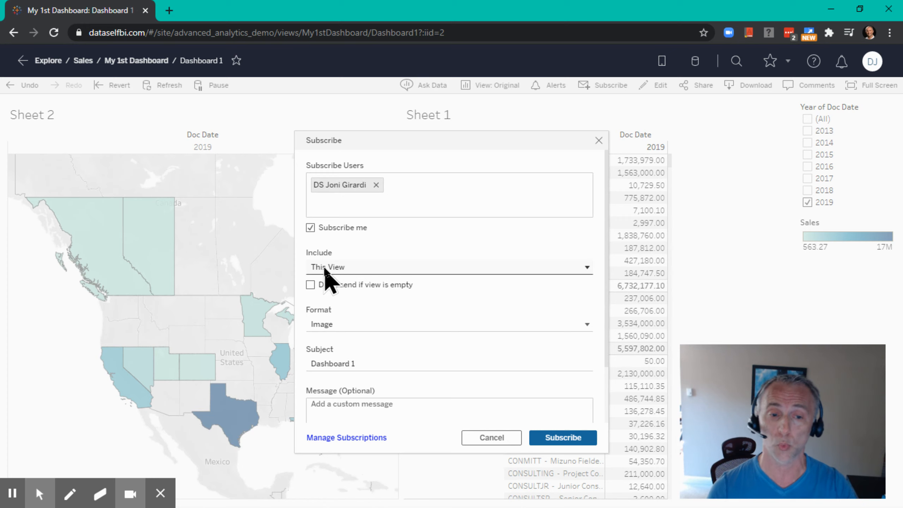
left_click(334, 325)
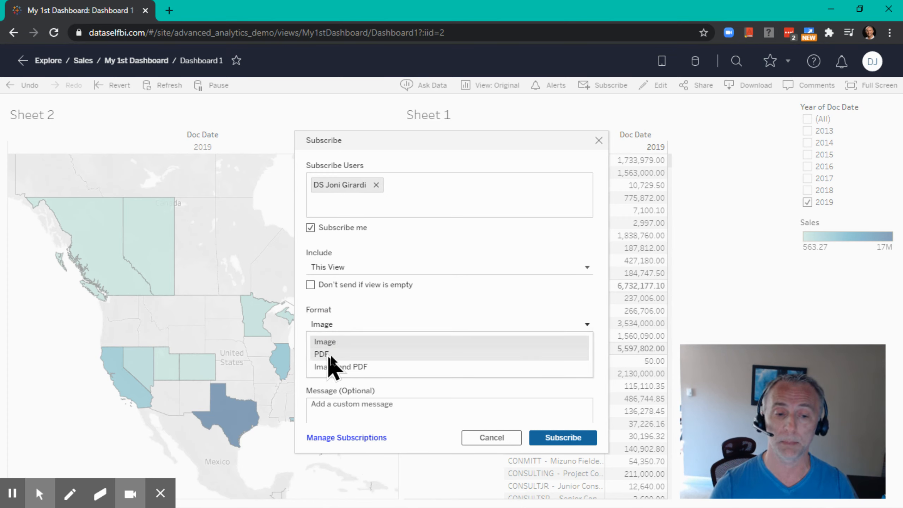
left_click(330, 354)
scroll(418, 370, "down", 1)
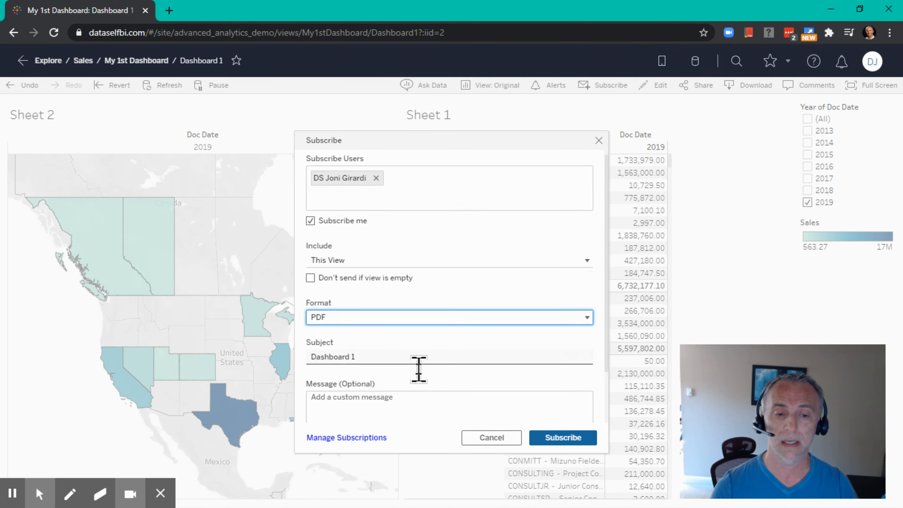
- Set the subscription schedule to Weekly: Tuesday - Friday 09:00 PM PST
scroll(418, 369, "down", 2)
left_click(358, 406)
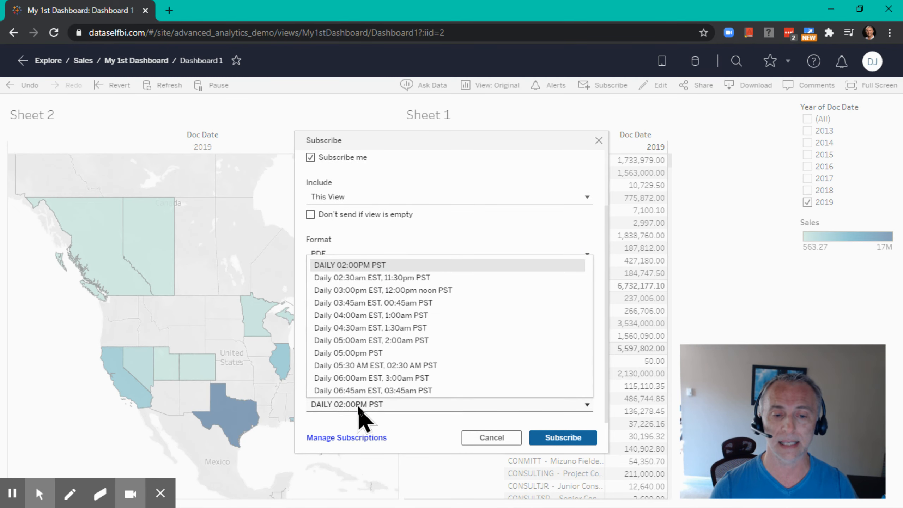
scroll(359, 323, "down", 10)
scroll(361, 329, "down", 3)
left_click(362, 336)
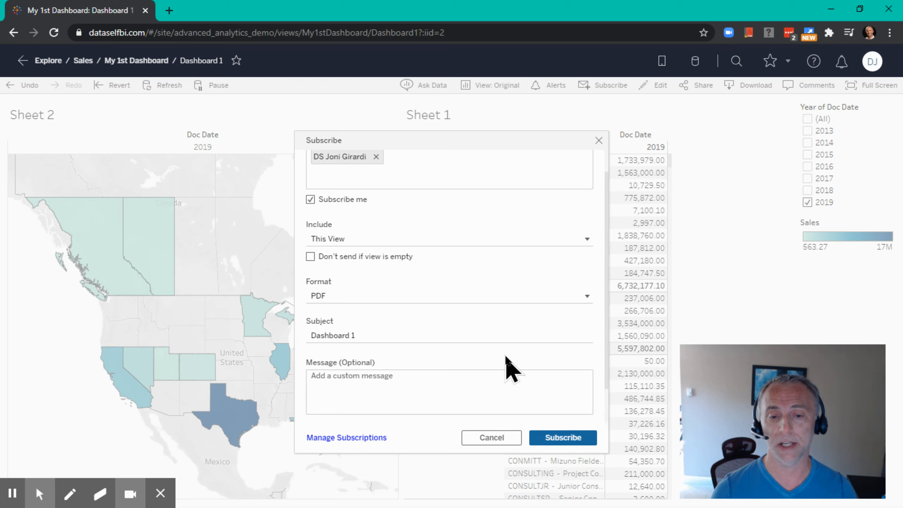
scroll(498, 357, "down", 2)
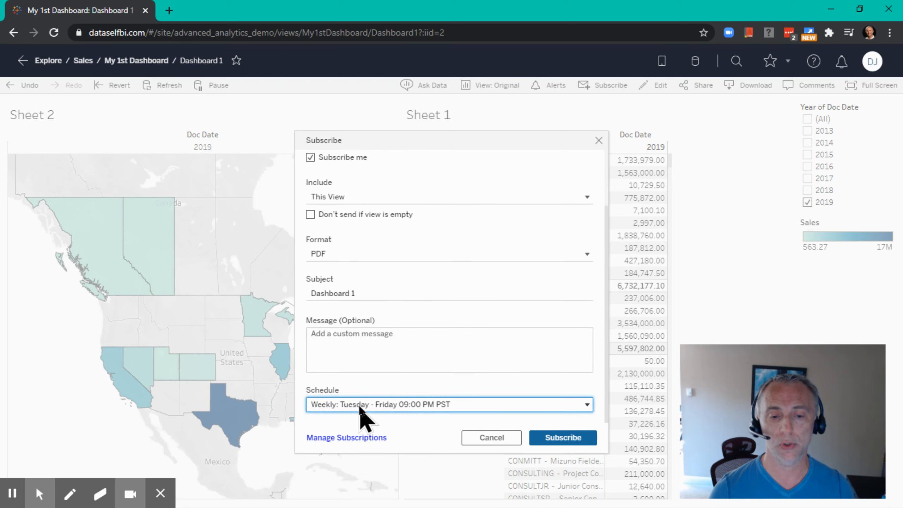